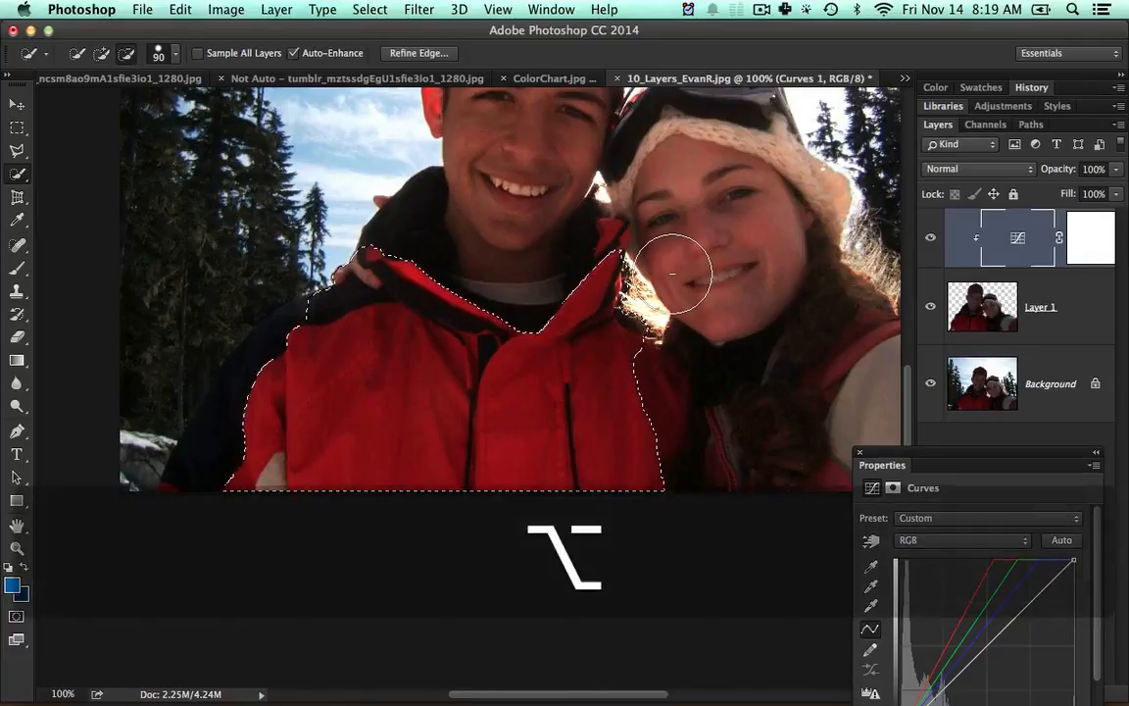
- Reduce the Quick Selection brush size to about 30 px for selecting the man's jacket collar
key(bracketleft)
key(bracketleft)
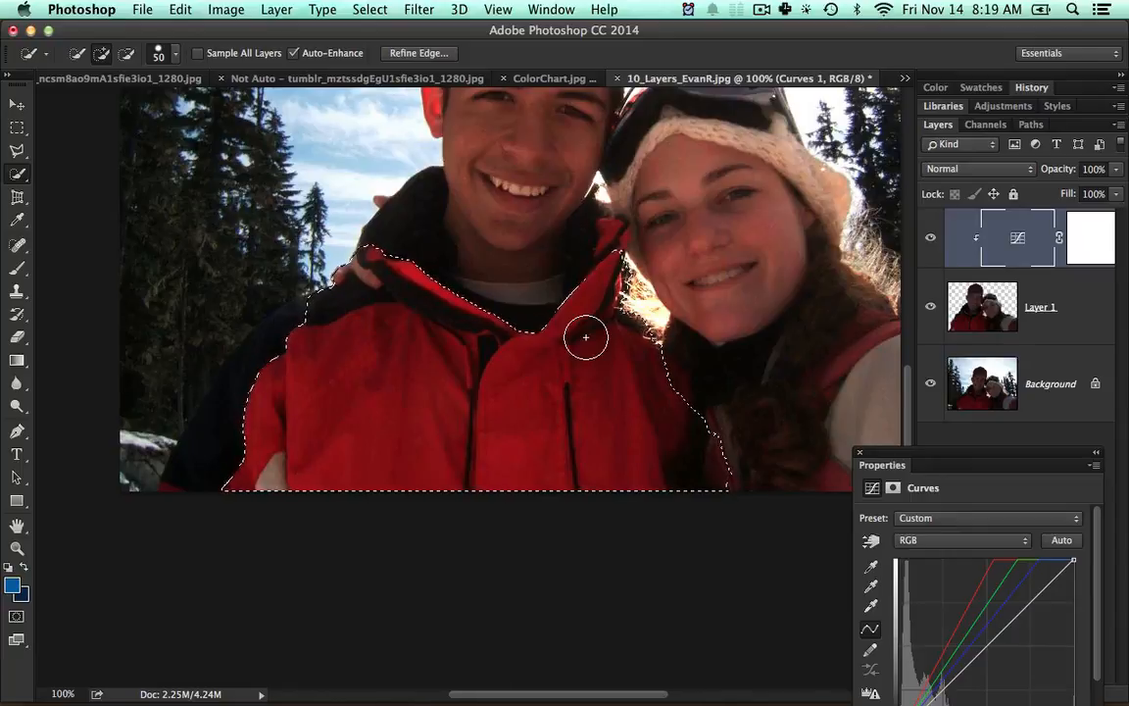
key(bracketleft)
key(bracketleft)
key(bracketleft)
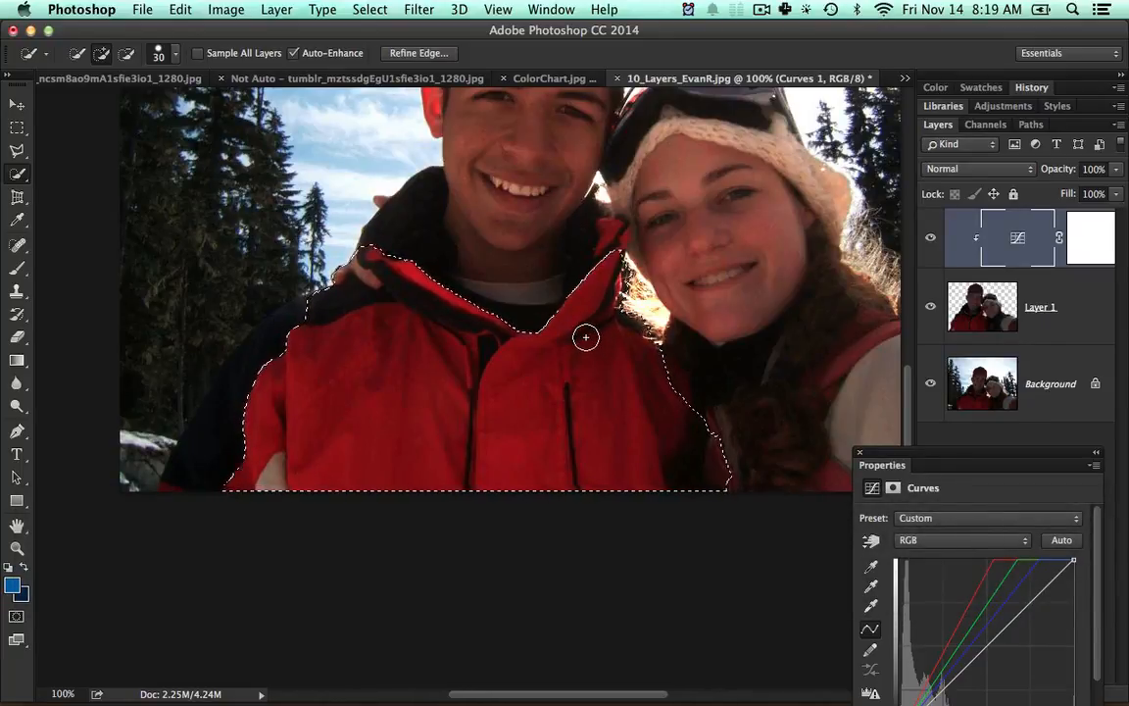
key(bracketright)
key(bracketright)
key(bracketright)
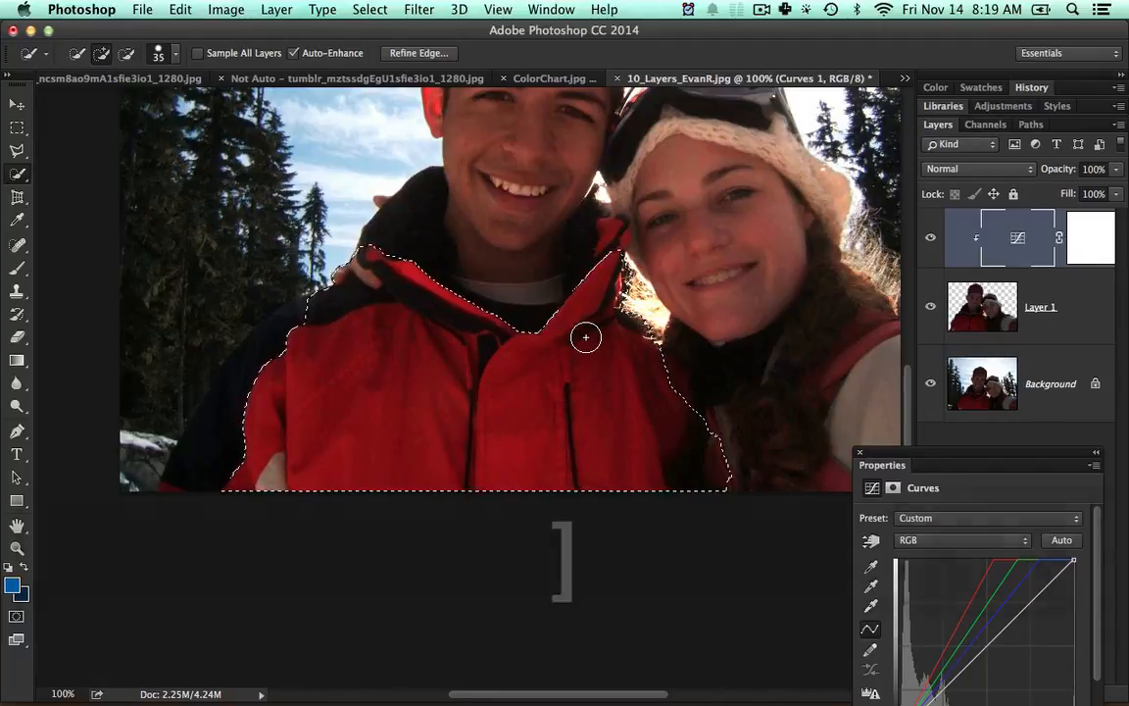
key(bracketleft)
key(bracketleft)
key(bracketleft)
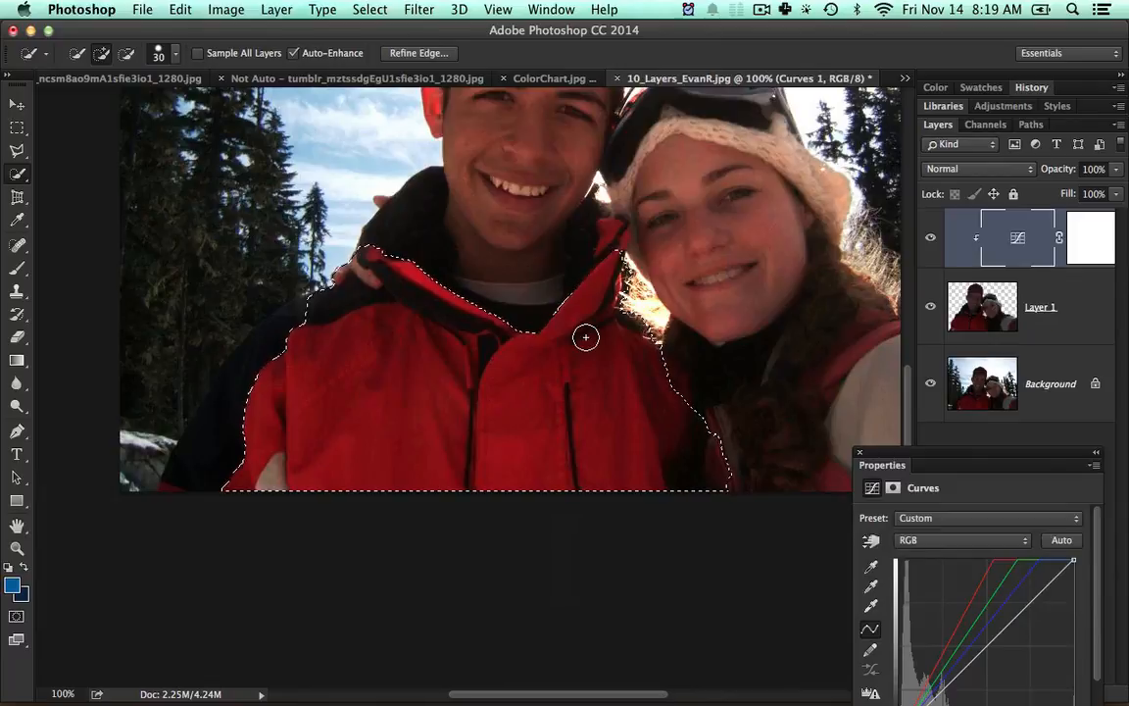
key(bracketright)
key(bracketleft)
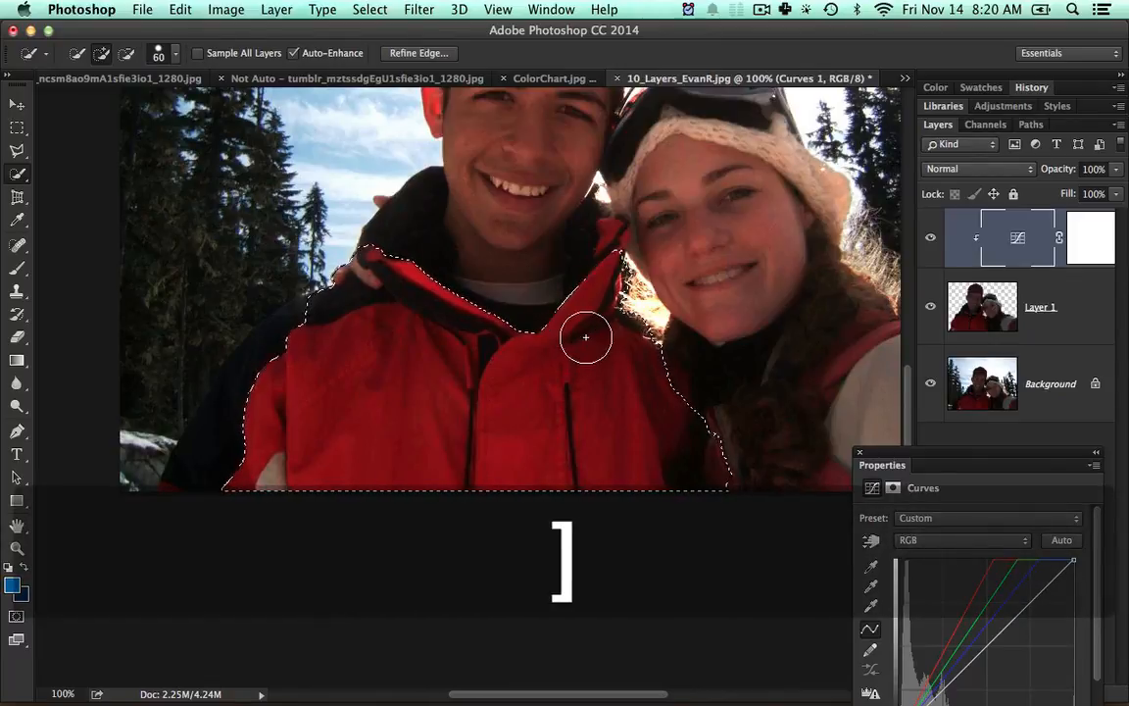
key(bracketright)
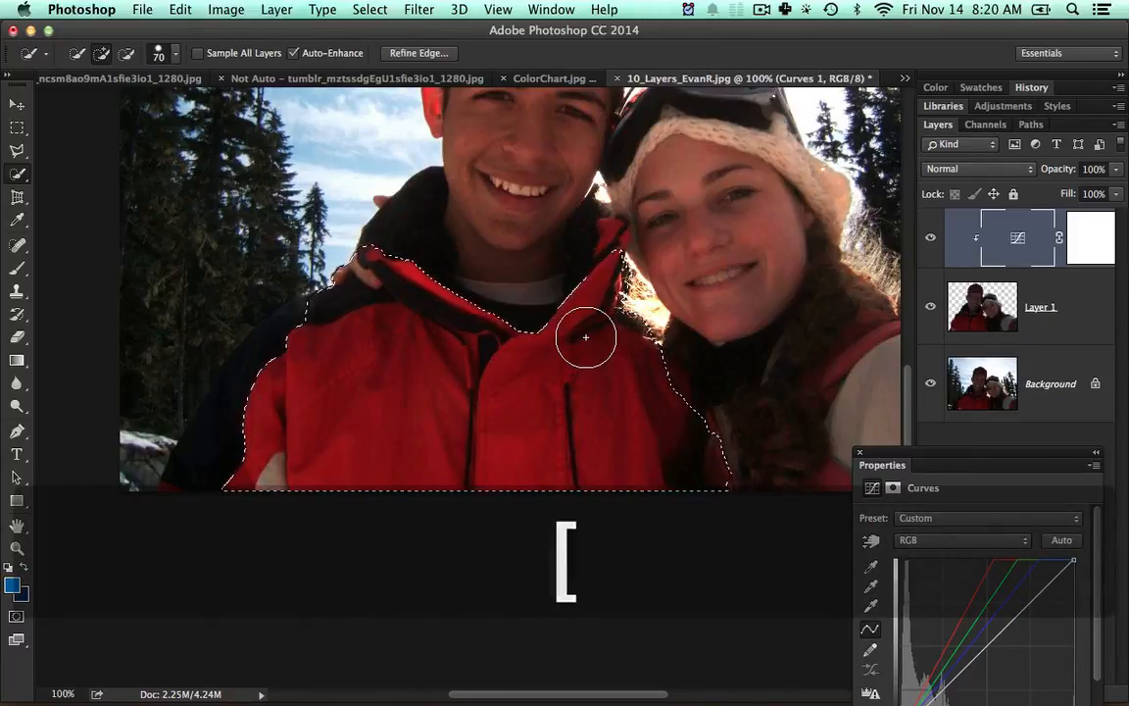
key(bracketright)
key(bracketleft)
key(bracketleft)
key(bracketleft)
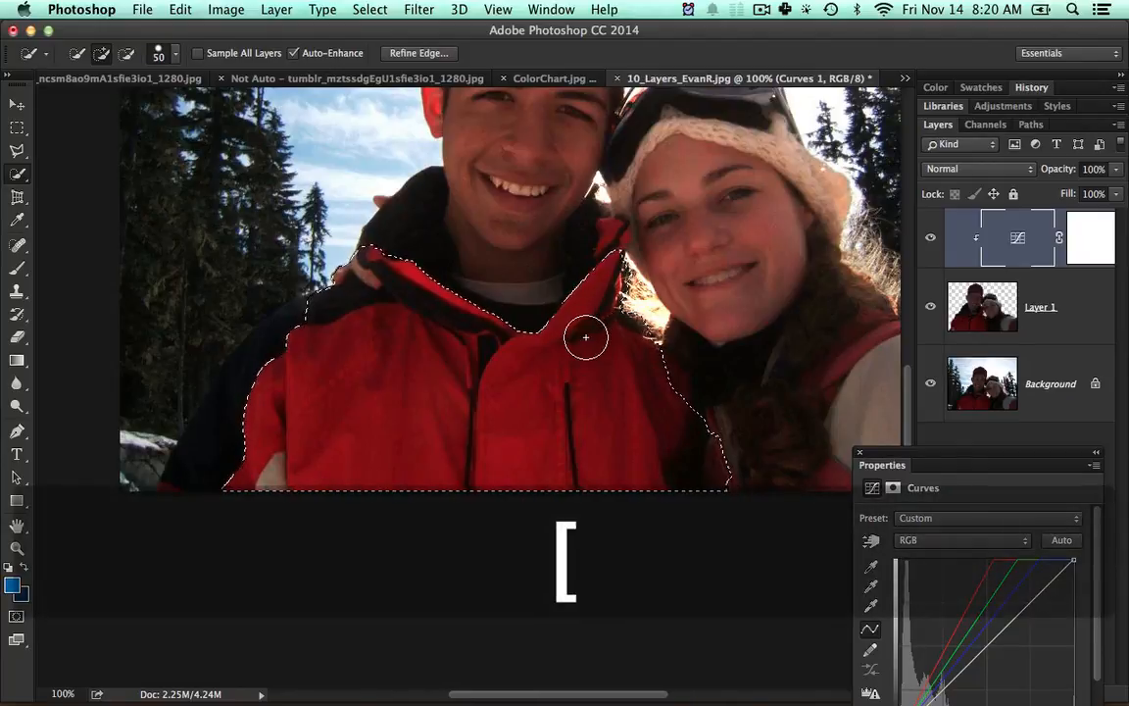
key(bracketleft)
key(bracketleft)
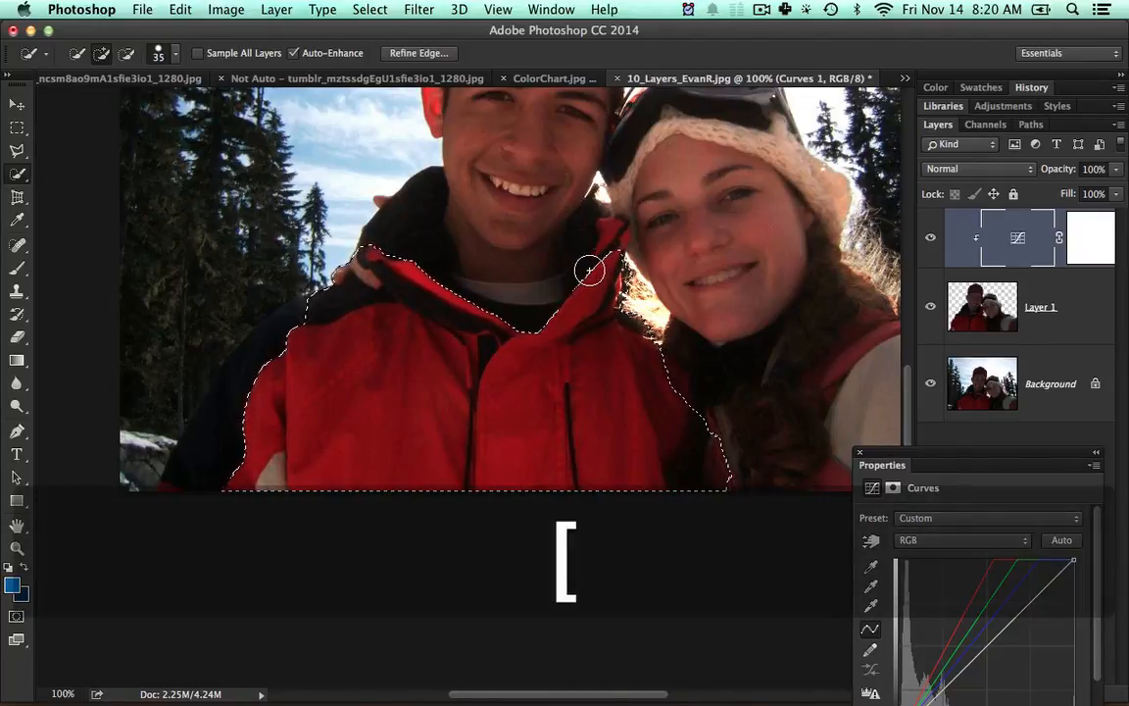
- Extend the jacket selection over both sides of the collar and subtract the man's chin and neck from it
drag(607, 256, 605, 232)
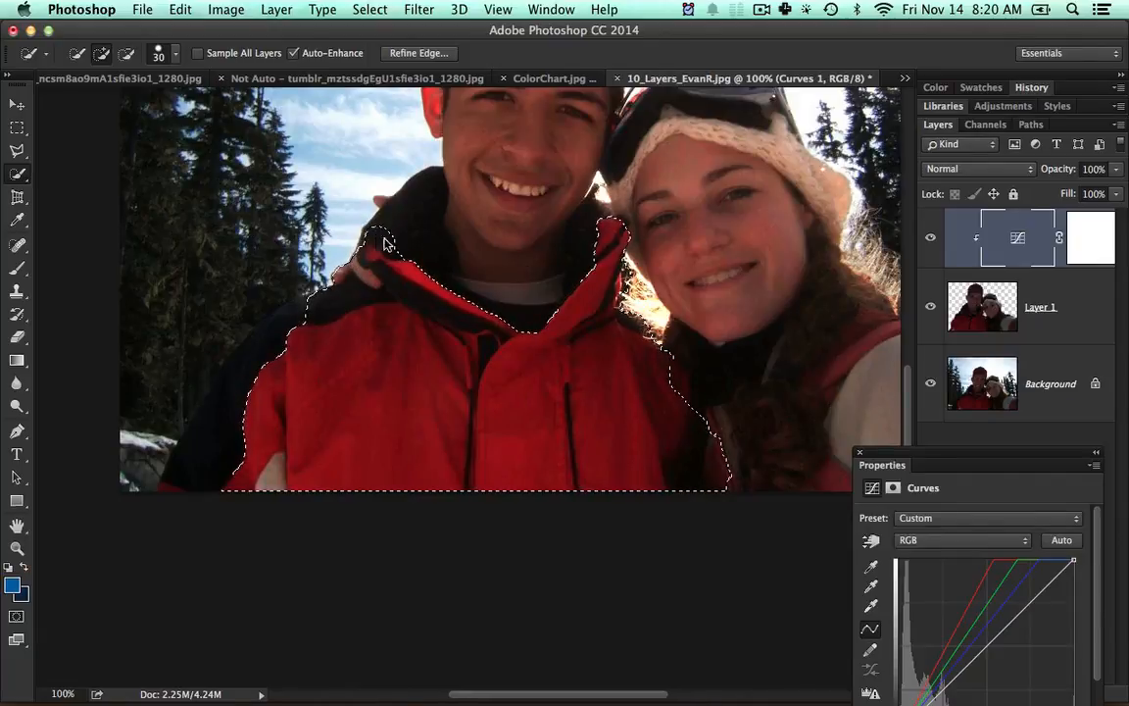
drag(385, 244, 393, 237)
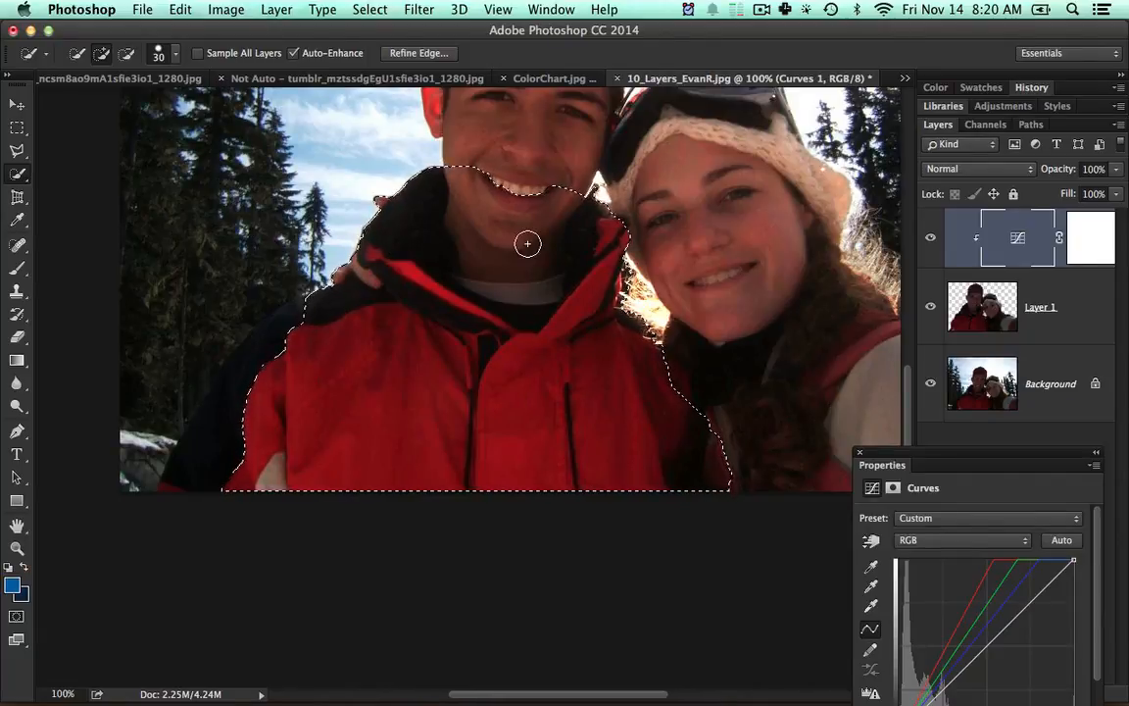
key(alt)
drag(512, 172, 504, 249)
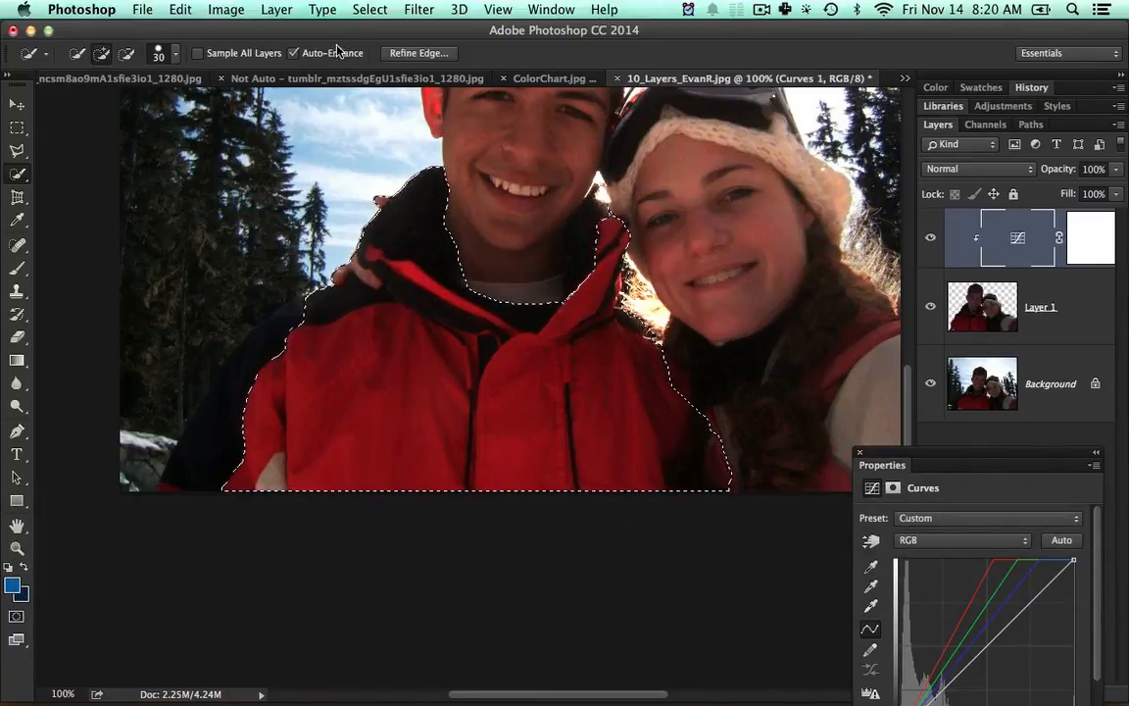
- Soften the jacket selection with a slight feather in Refine Edge, output as a selection
click(407, 53)
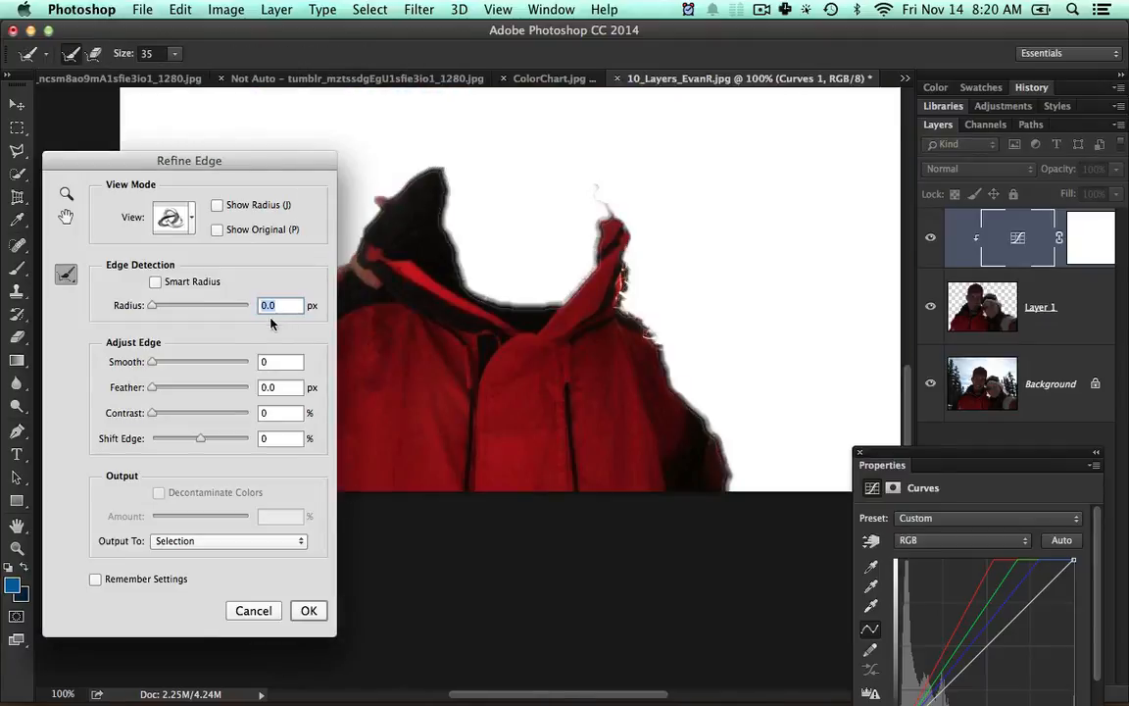
drag(153, 390, 163, 390)
click(311, 611)
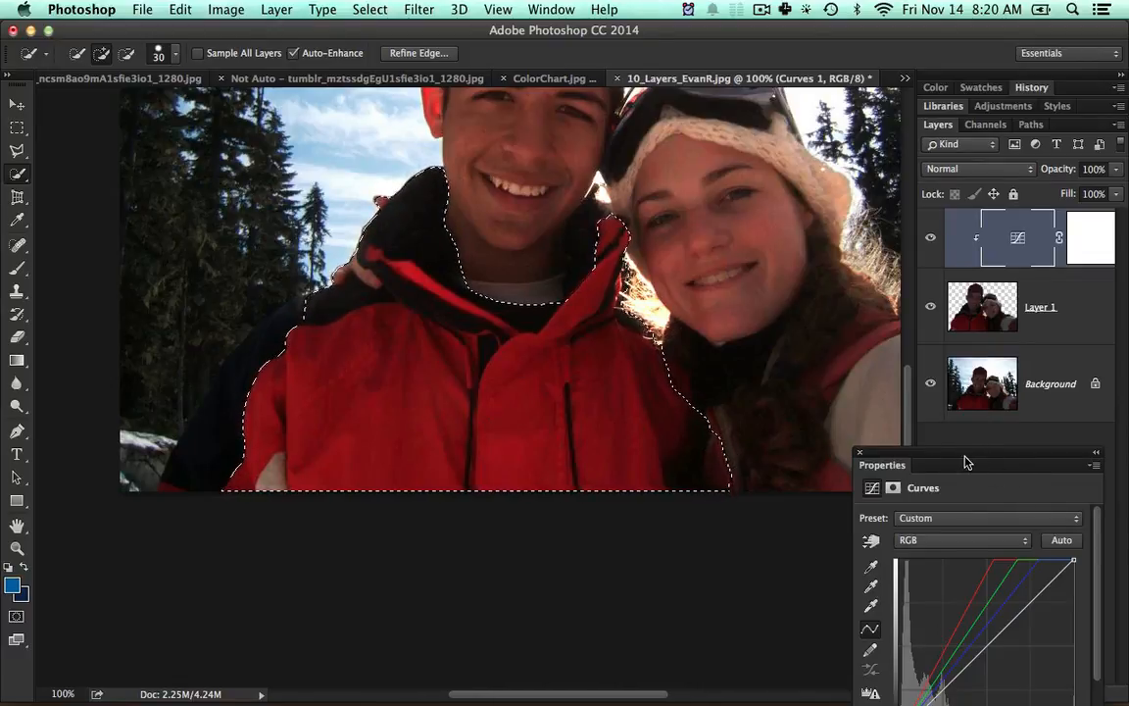
- Copy the selected jacket from the Background to a new layer and move that layer above the Curves adjustment
drag(963, 461, 796, 454)
click(1051, 402)
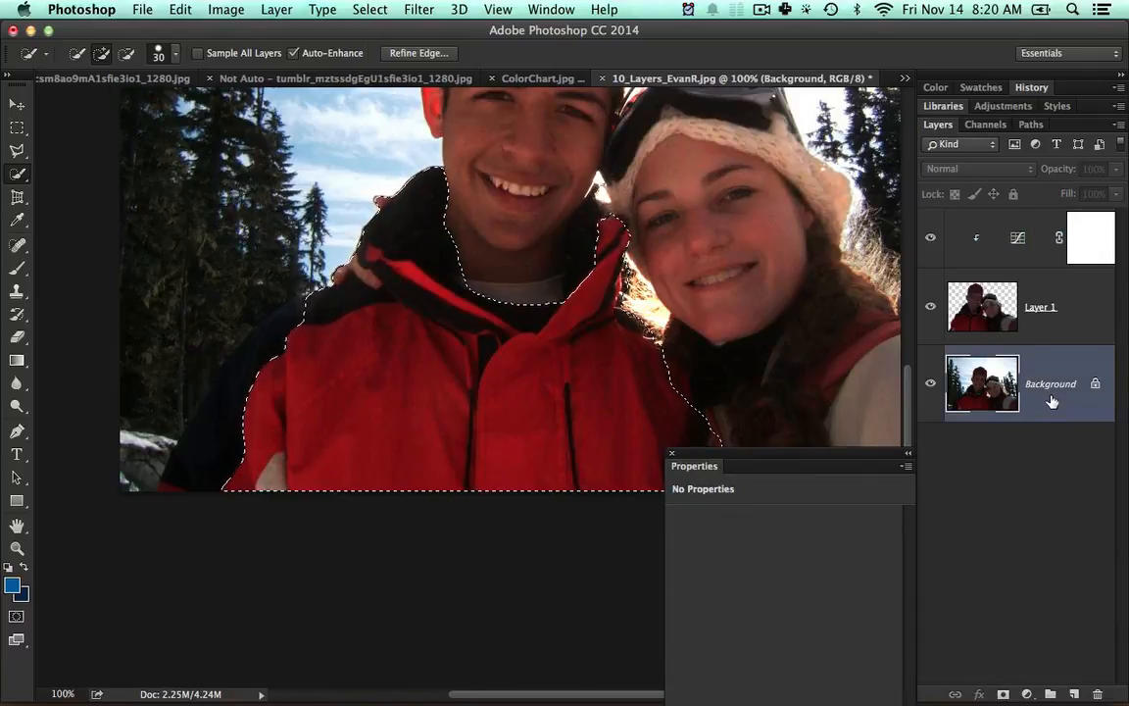
key(super+j)
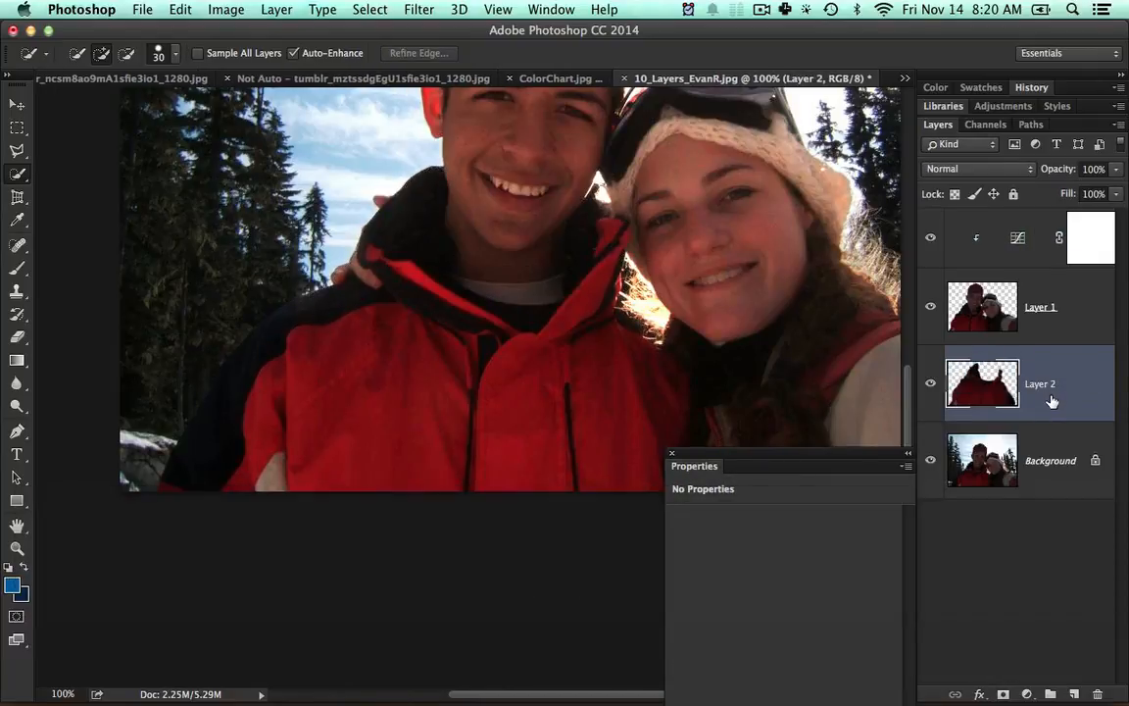
drag(1084, 382, 1076, 240)
- Toggle the visibility of Layer 1, the Background and Layer 2 to compare them, leaving only Layer 1 hidden
click(932, 389)
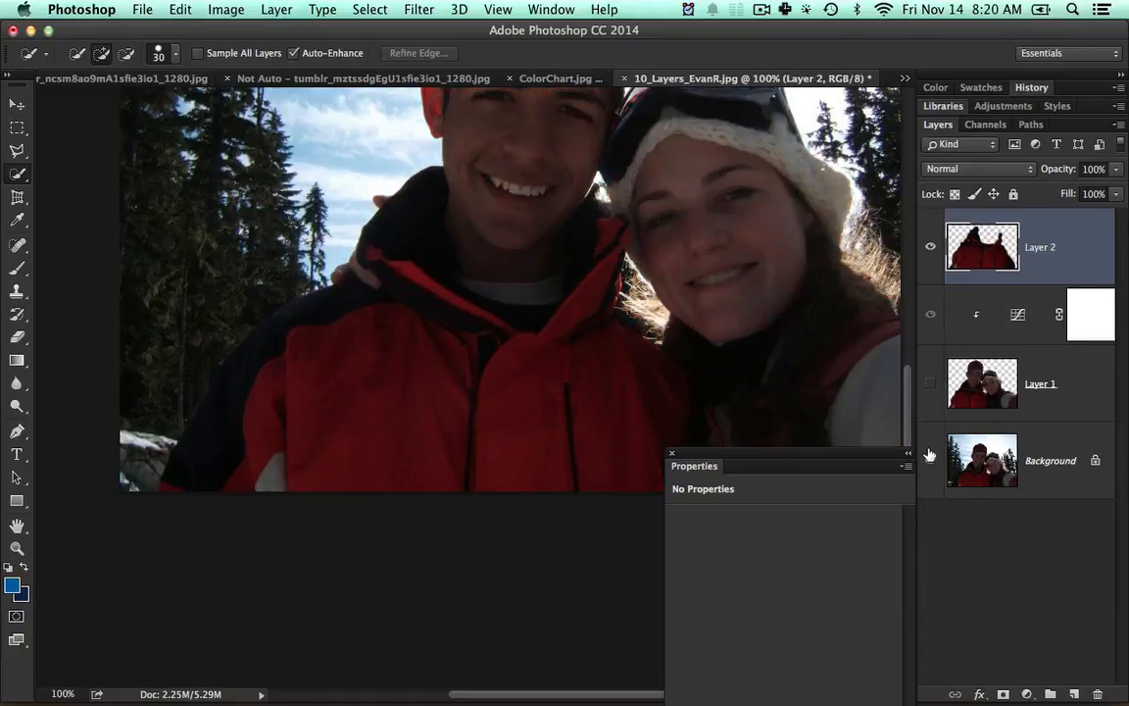
click(931, 459)
click(931, 460)
click(930, 384)
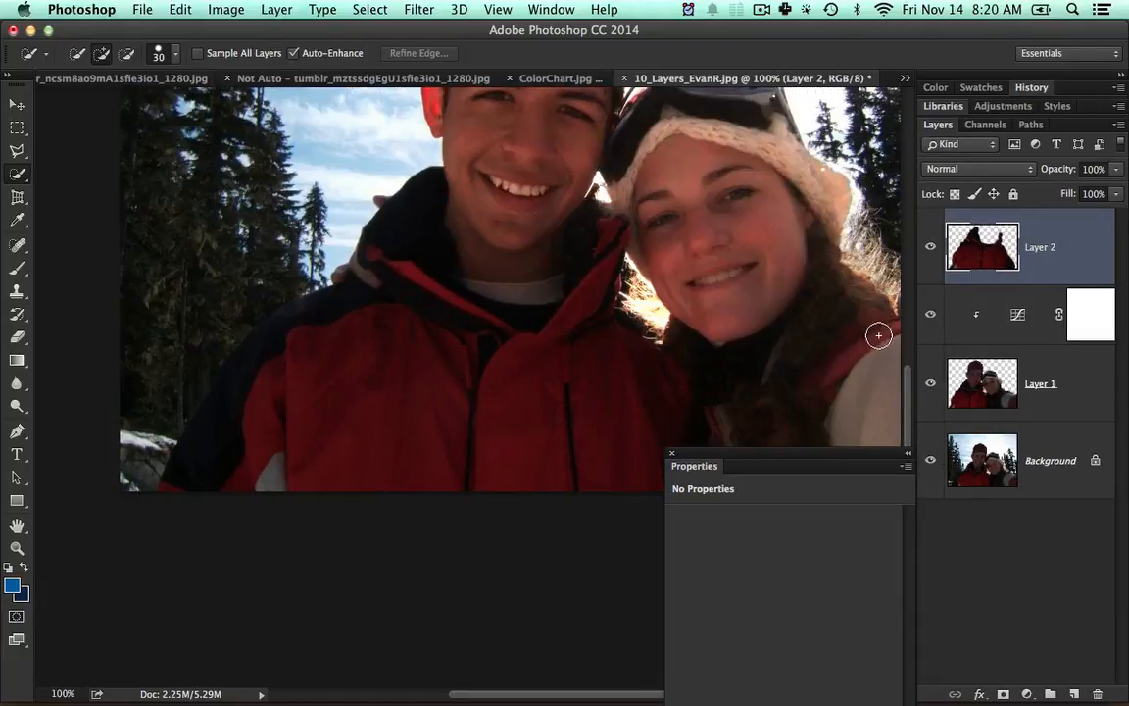
click(933, 247)
click(932, 247)
click(931, 383)
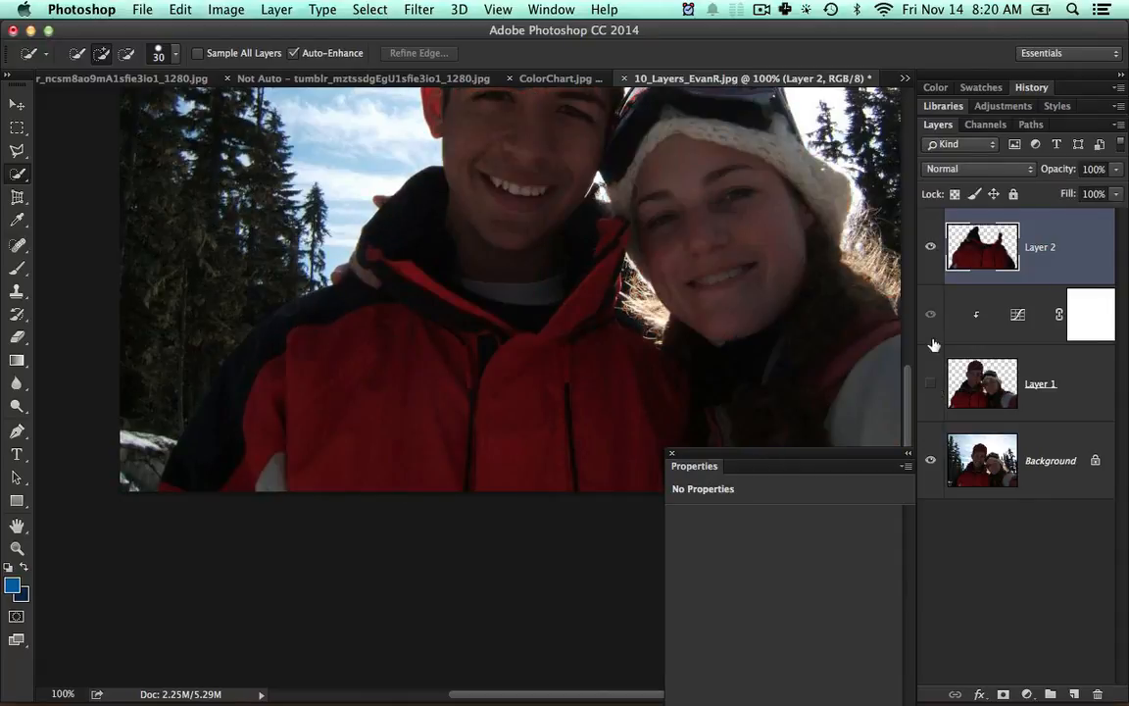
key(super+minus)
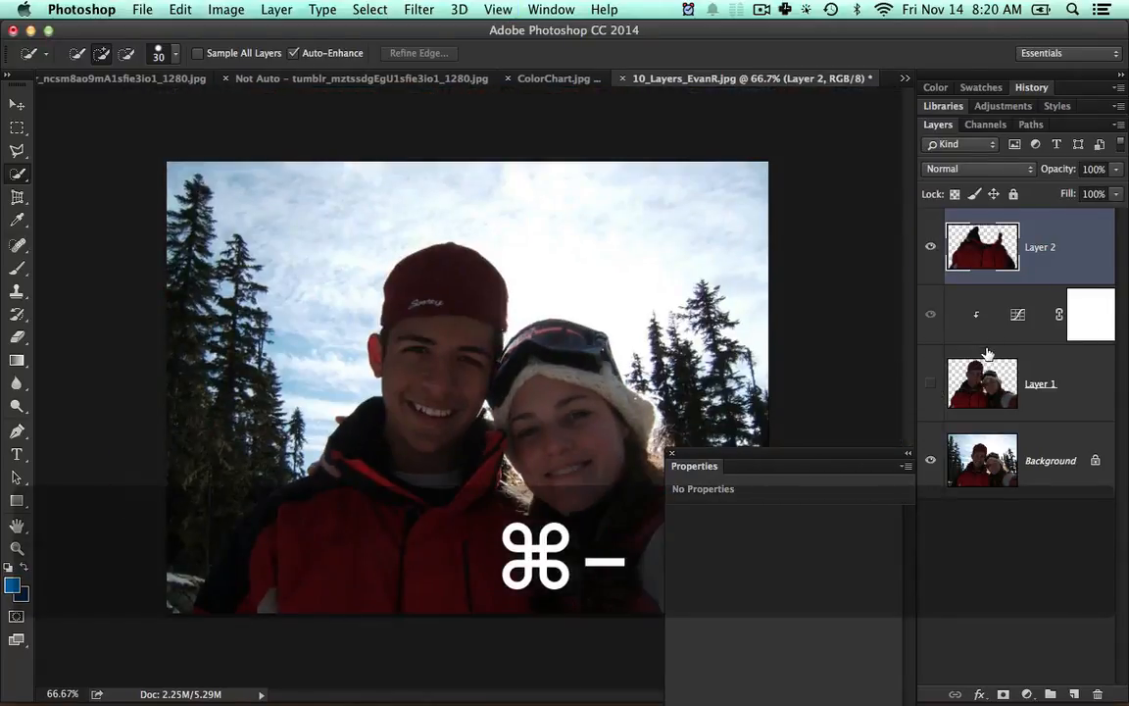
key(super+equal)
- Release the Curves adjustment's clipping to Layer 1 and move it above Layer 2
click(1011, 322)
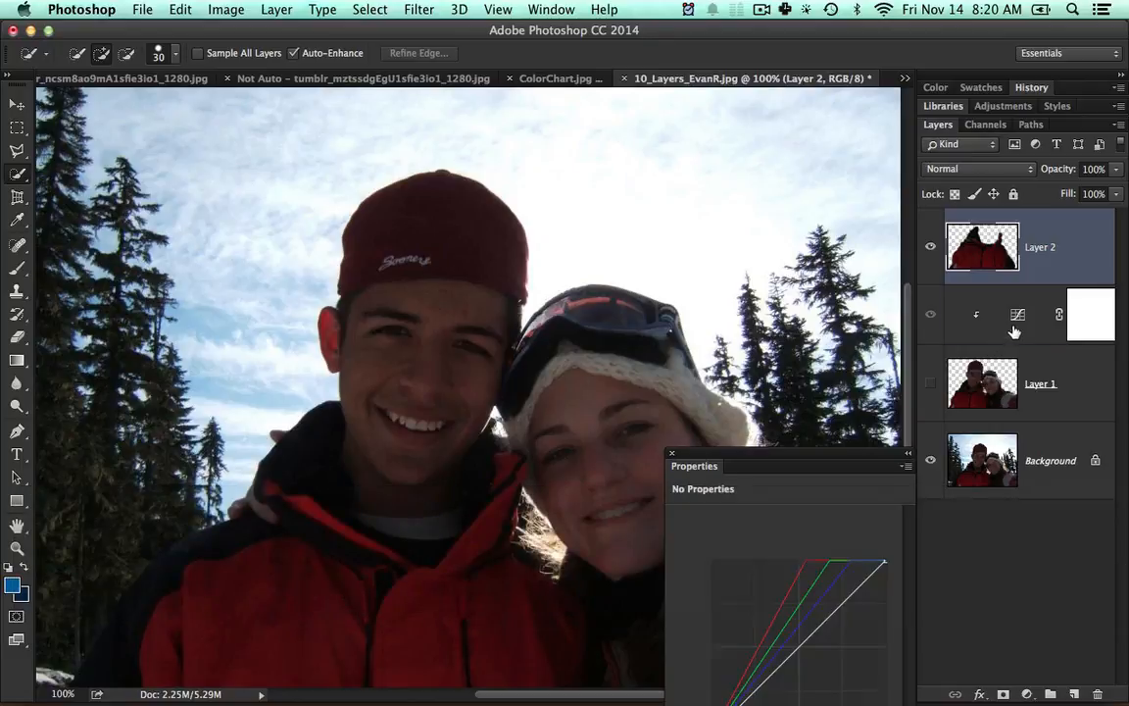
alt+click(978, 354)
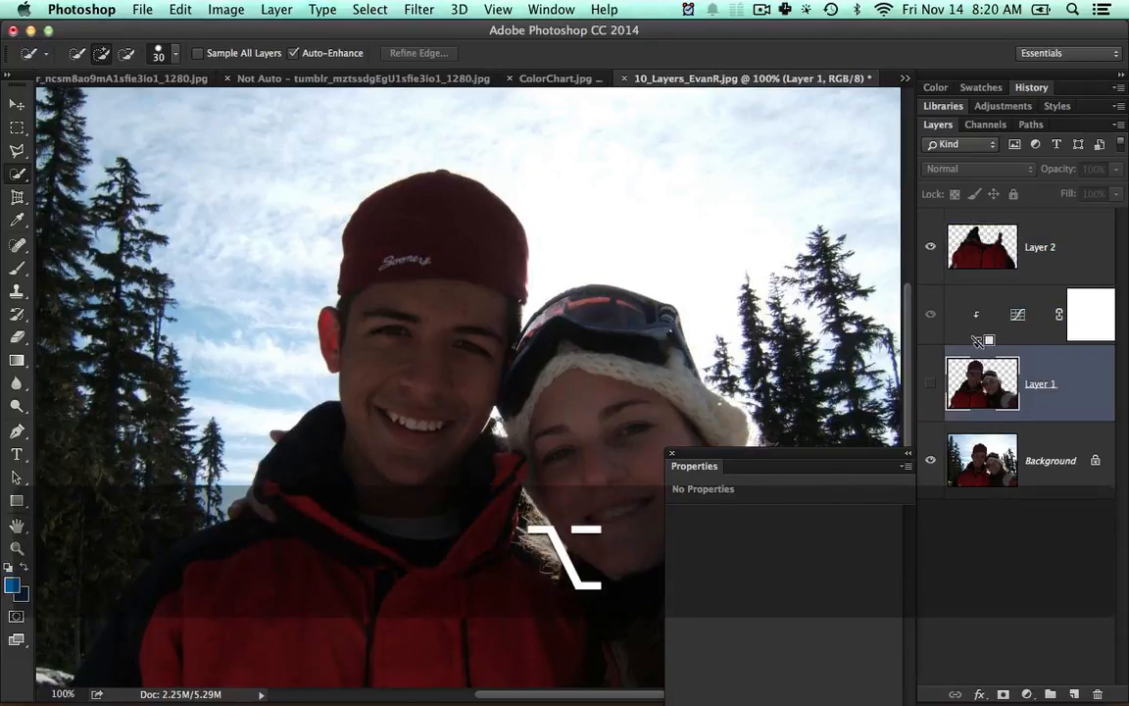
alt+click(977, 355)
drag(983, 316, 1020, 228)
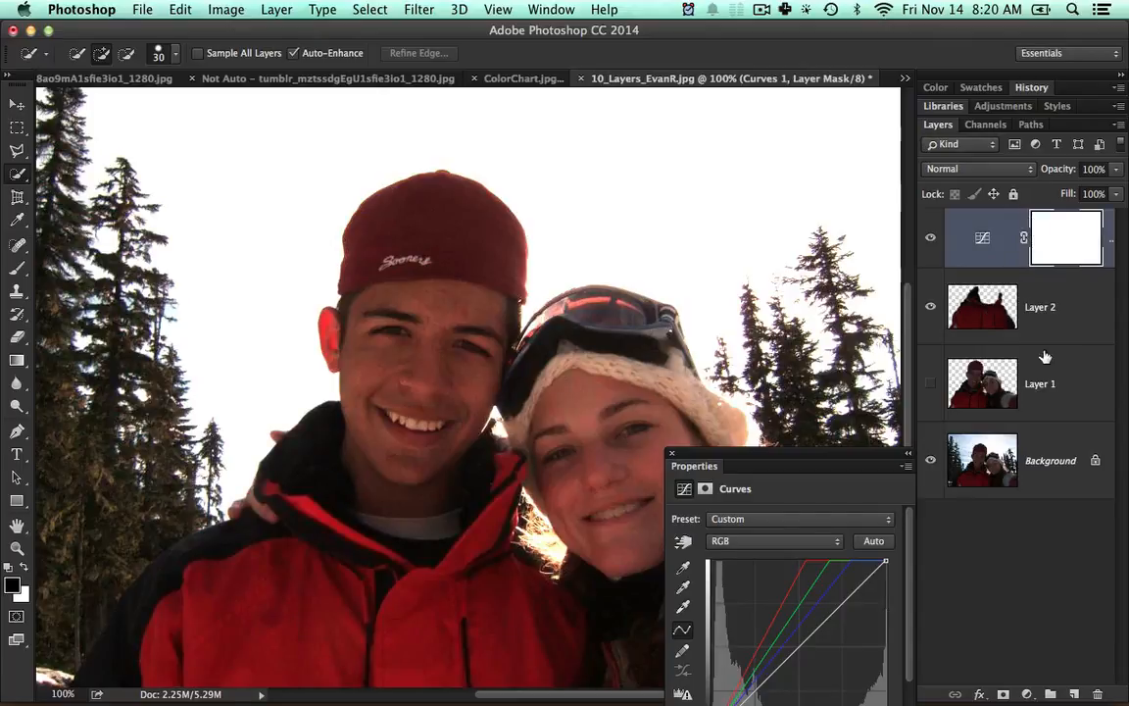
- Add a Hue/Saturation adjustment layer directly above the jacket layer, Layer 2
key(space)
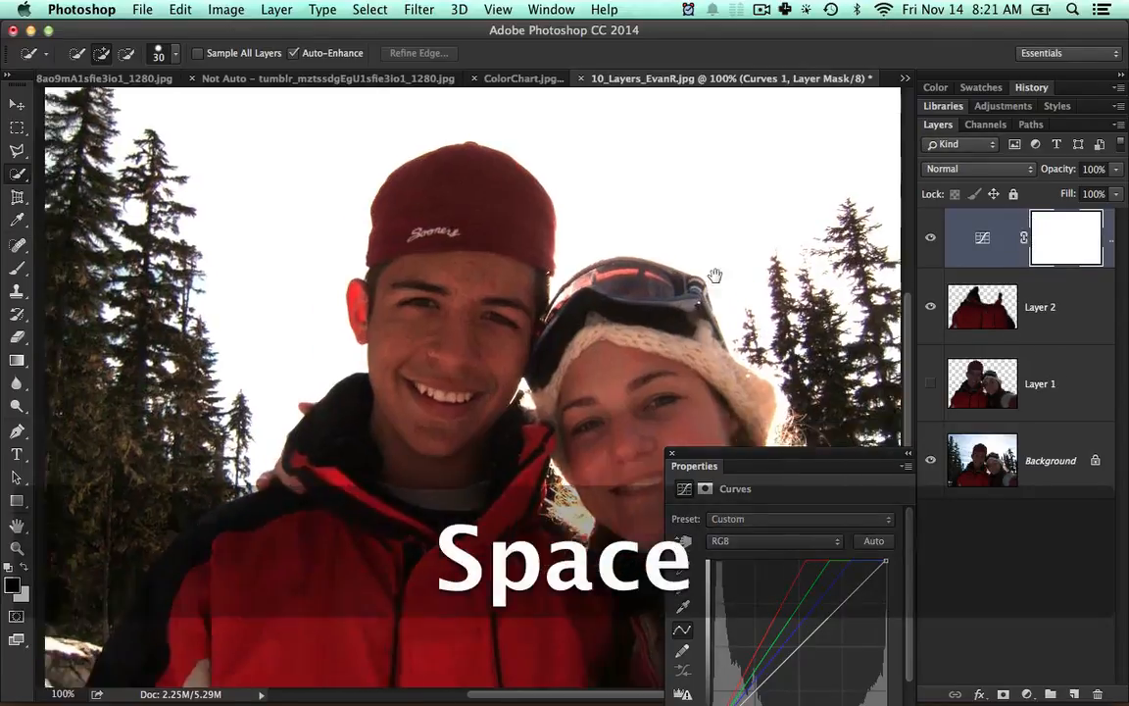
drag(686, 470, 721, 372)
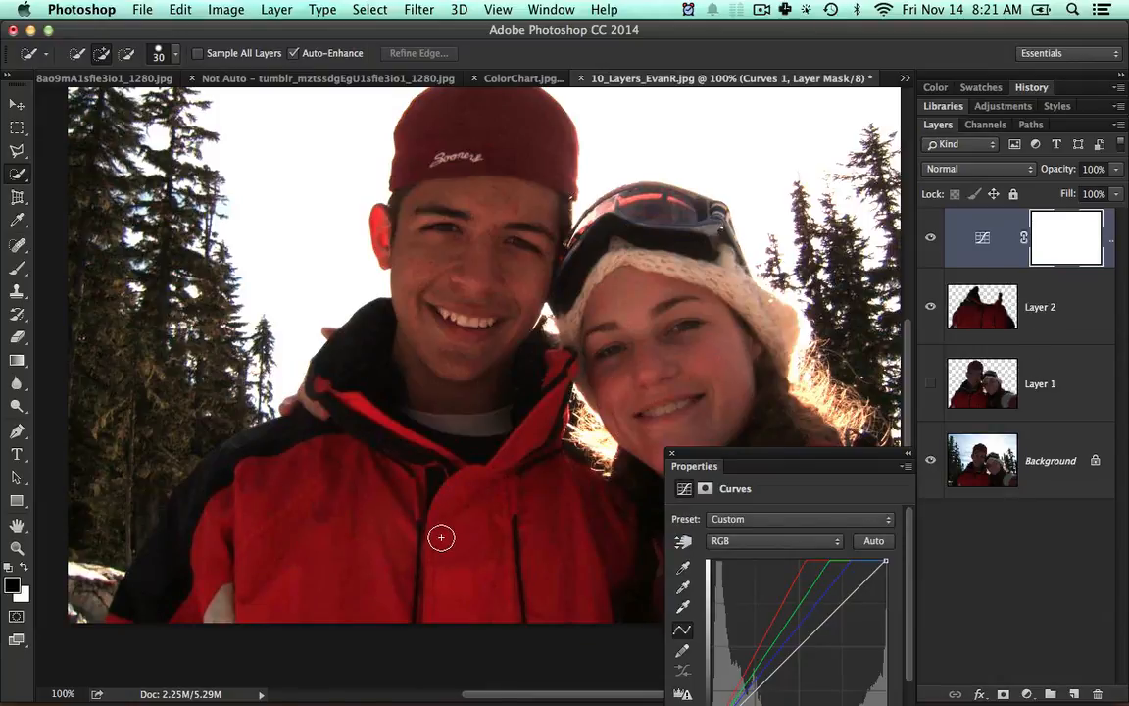
click(978, 283)
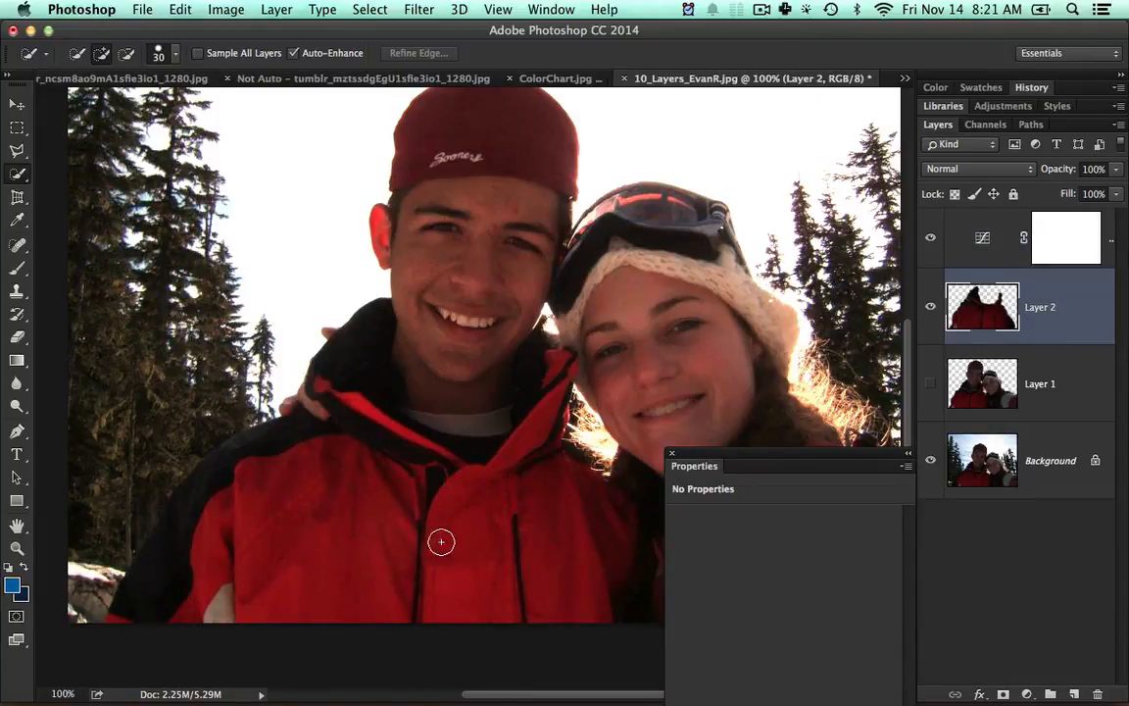
click(1027, 694)
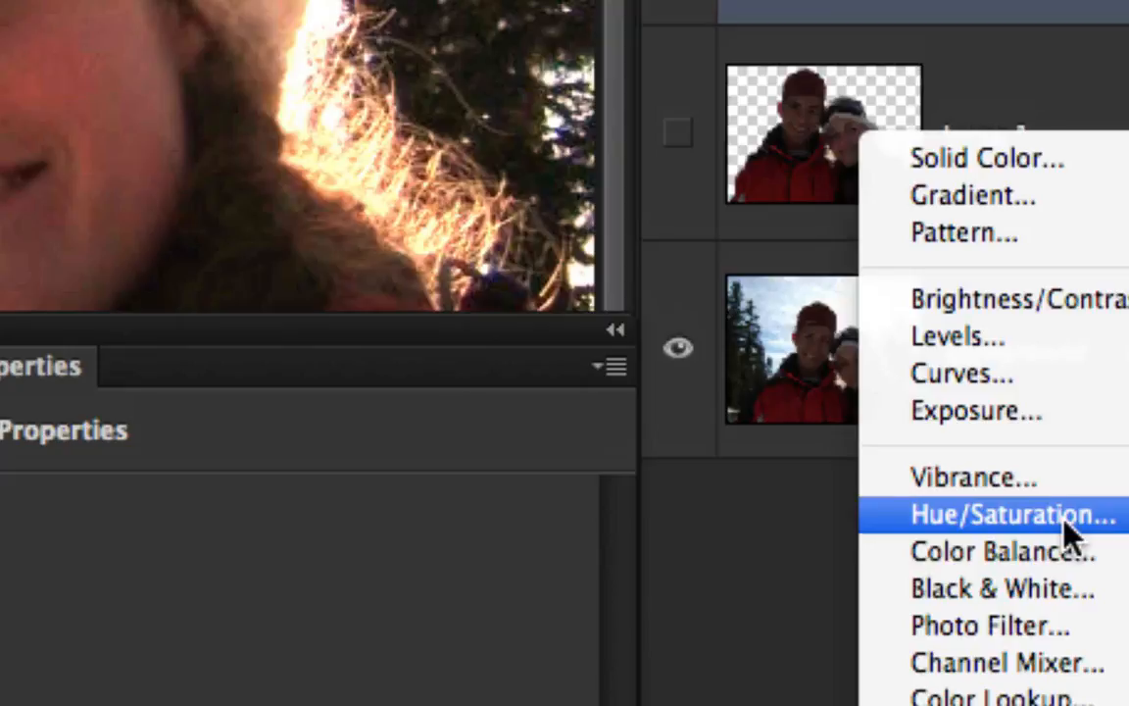
click(1065, 520)
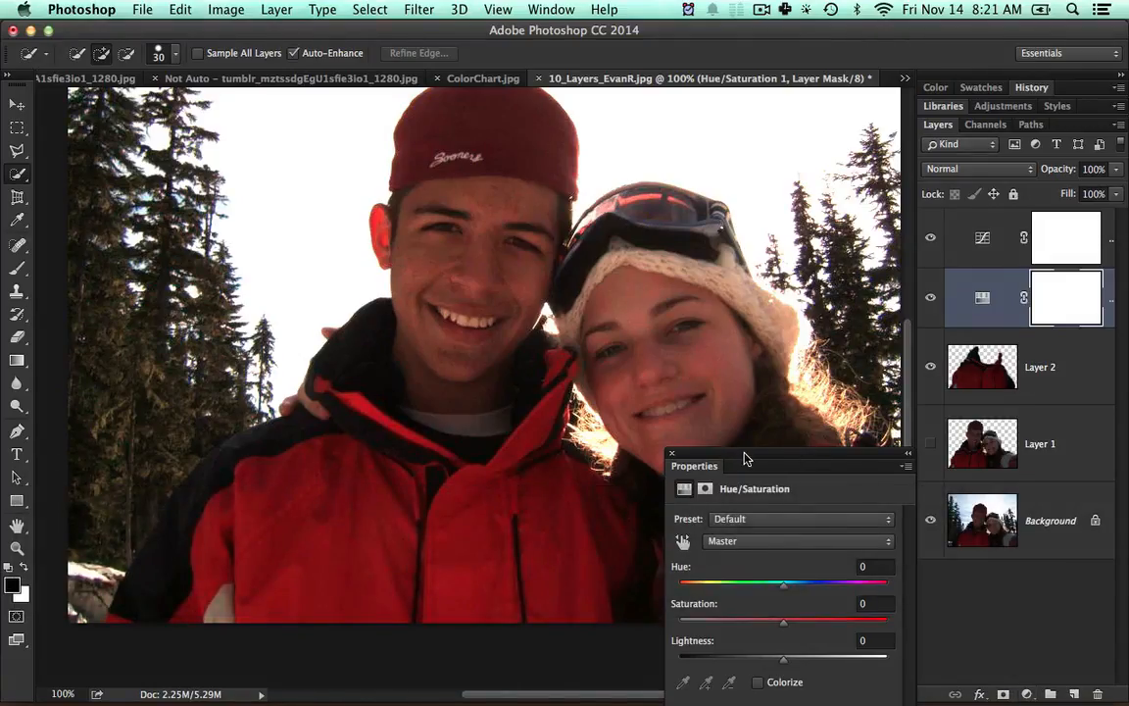
- Shift the Hue/Saturation hue to +42 and clip the adjustment to Layer 2 so only the jacket is affected
drag(744, 458, 767, 308)
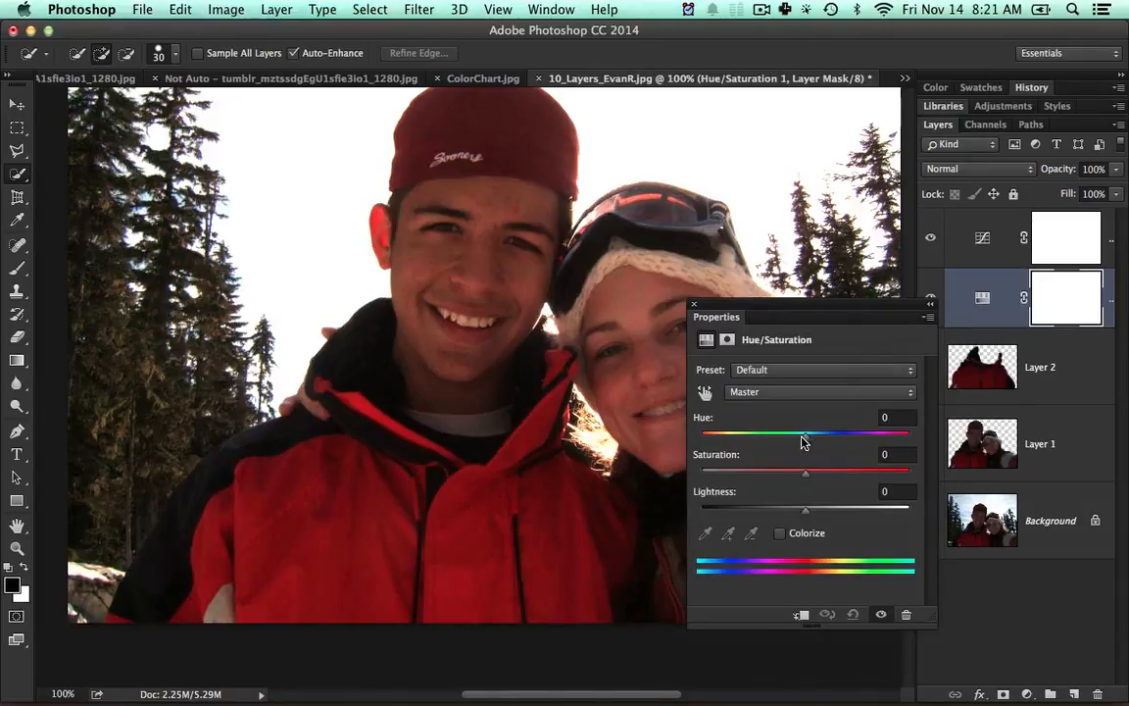
drag(802, 441, 851, 438)
key(alt)
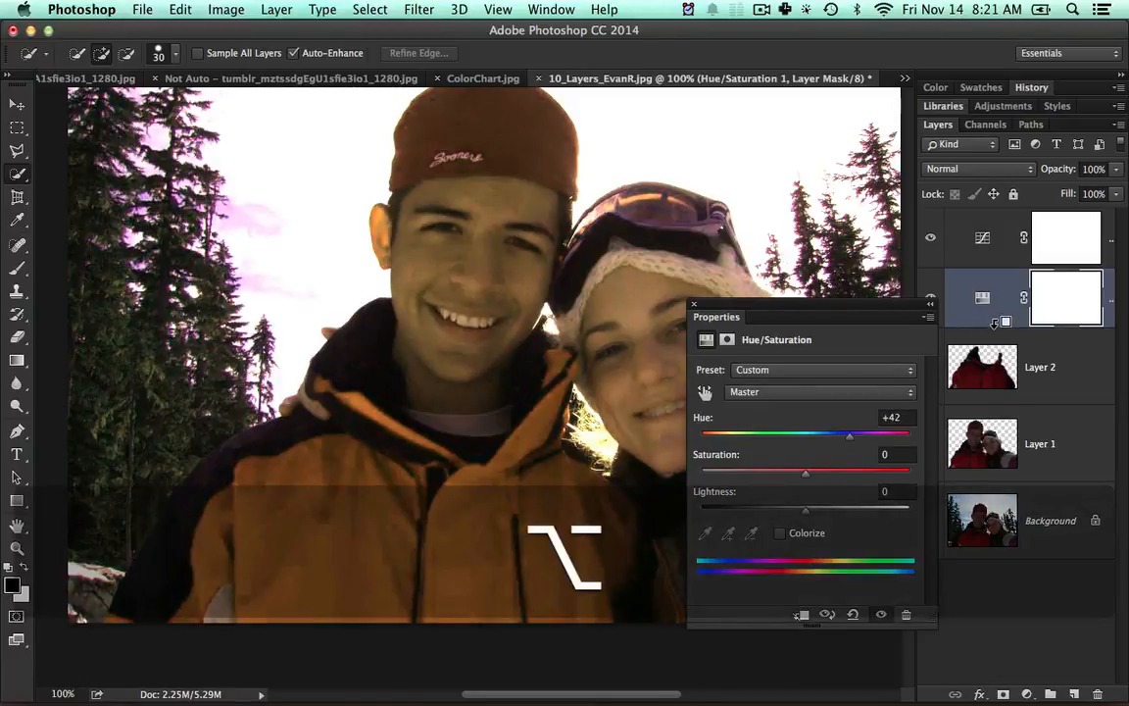
alt+click(993, 324)
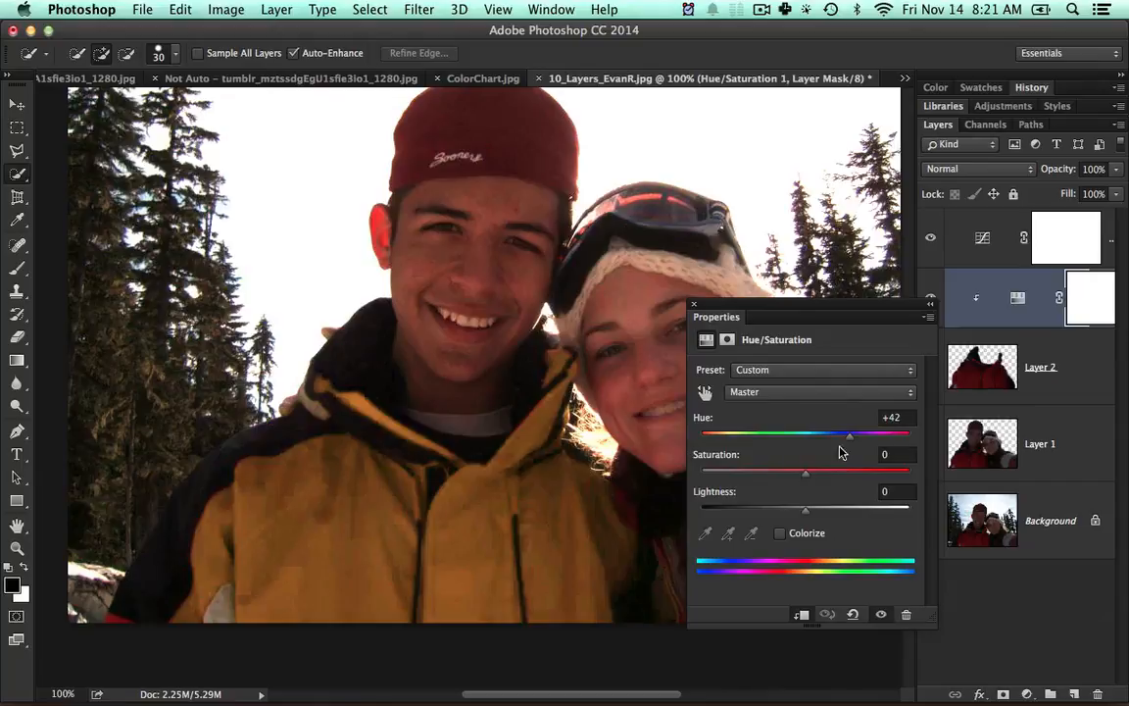
- Try a hue of -110 with a lightness of +50 on the jacket, and reset the lightness to 0
drag(845, 438, 730, 448)
drag(811, 508, 859, 507)
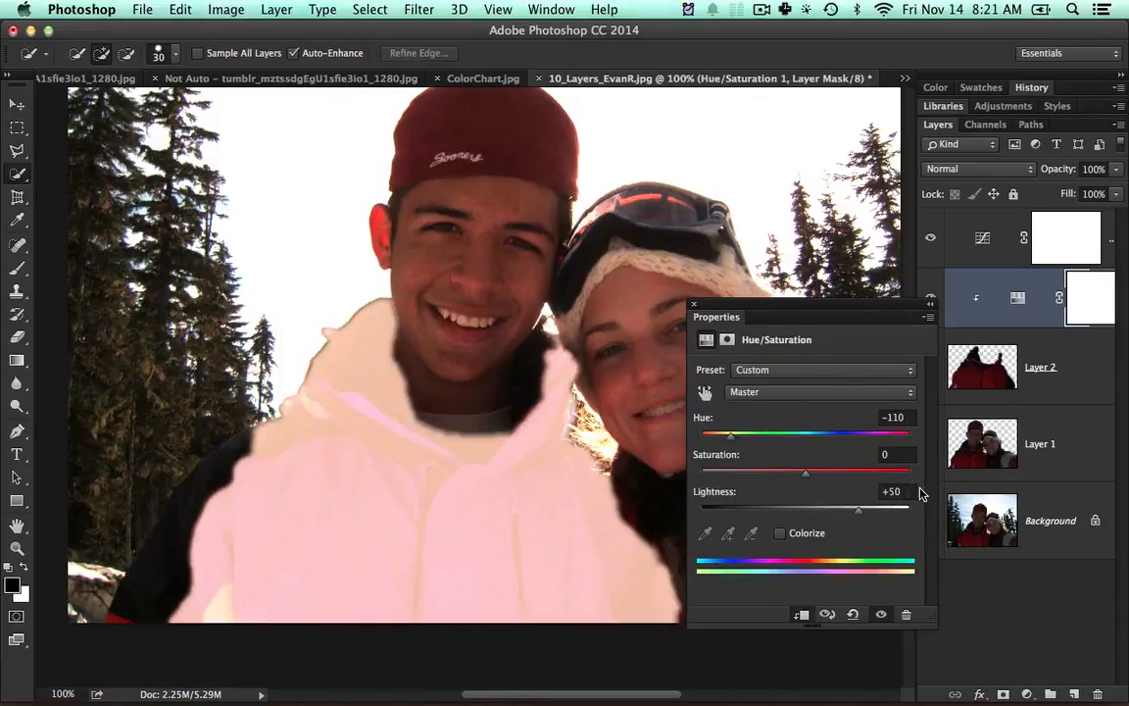
text(0)
key(Return)
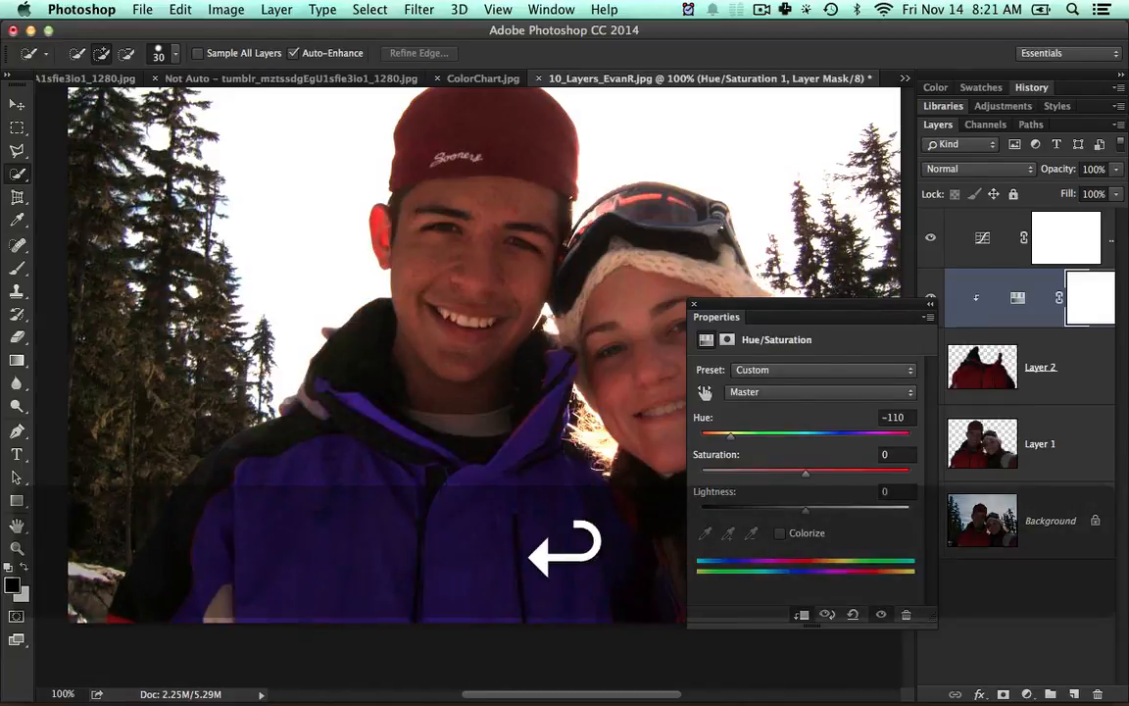
- Recolor the jacket purple with hue -79 and saturation -38, trying a lightness of +8 before returning it to 0
mouse_move(731, 435)
mouse_down()
mouse_move(777, 443)
mouse_move(731, 443)
mouse_move(744, 443)
mouse_up()
drag(804, 474, 766, 475)
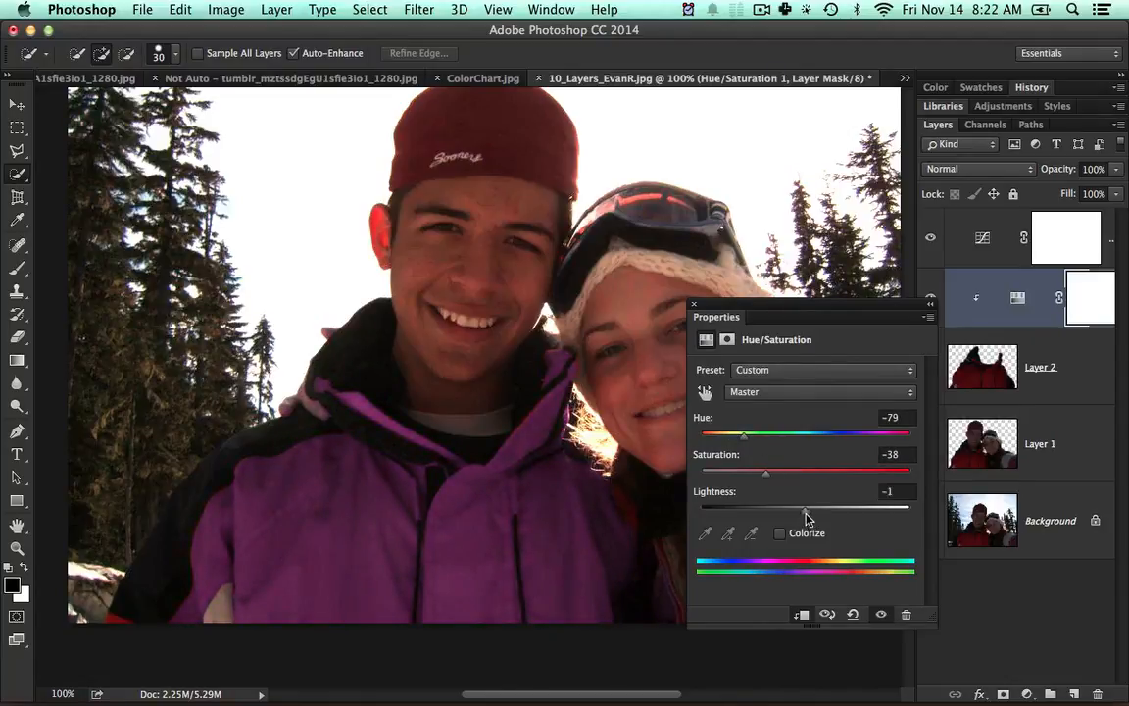
drag(806, 517, 815, 512)
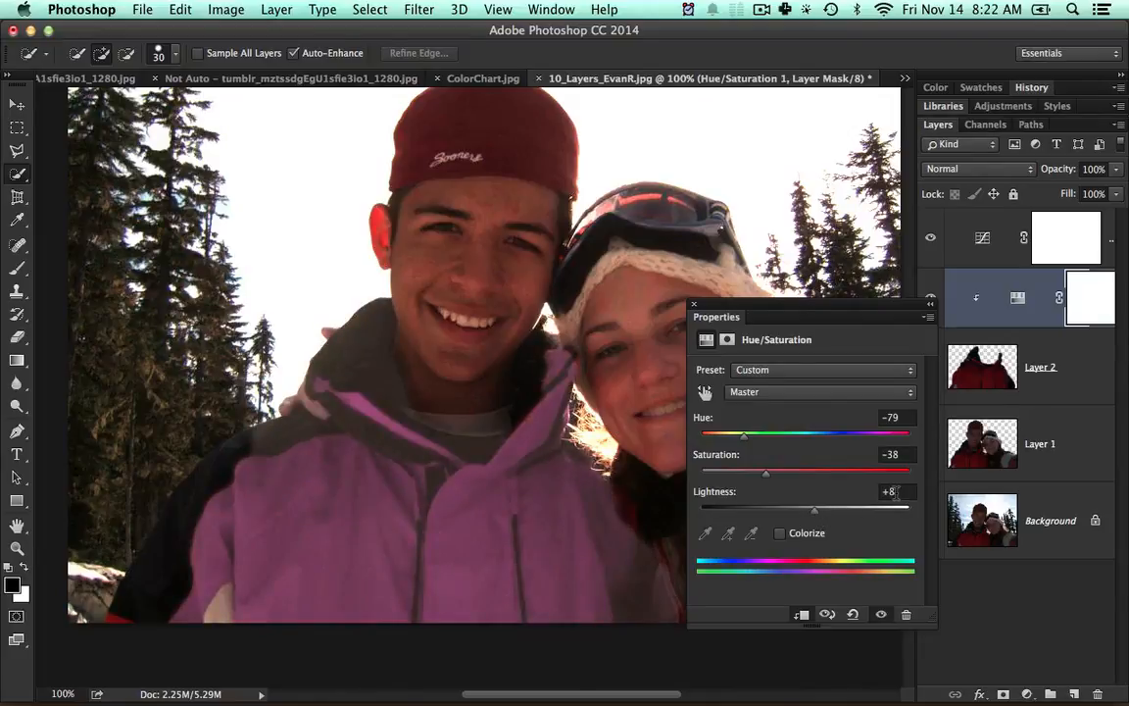
click(894, 491)
text(0)
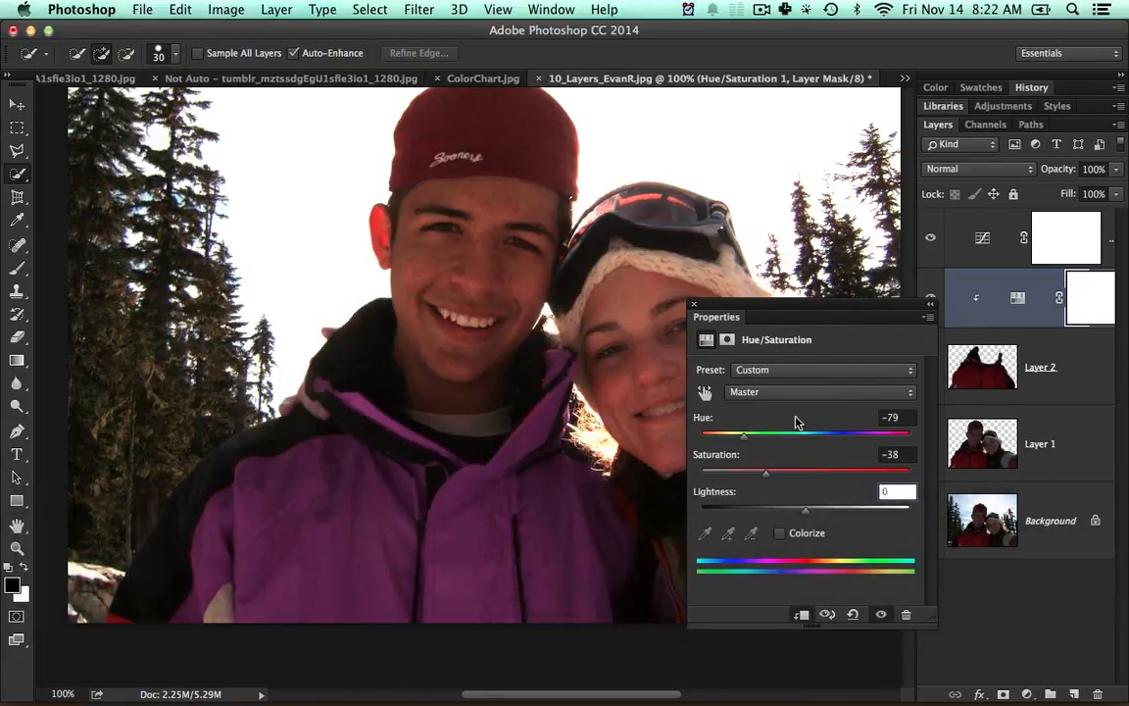
- Toggle the Hue/Saturation adjustment's visibility off and on to compare the jacket's original red with the purple recolor
drag(872, 300, 866, 350)
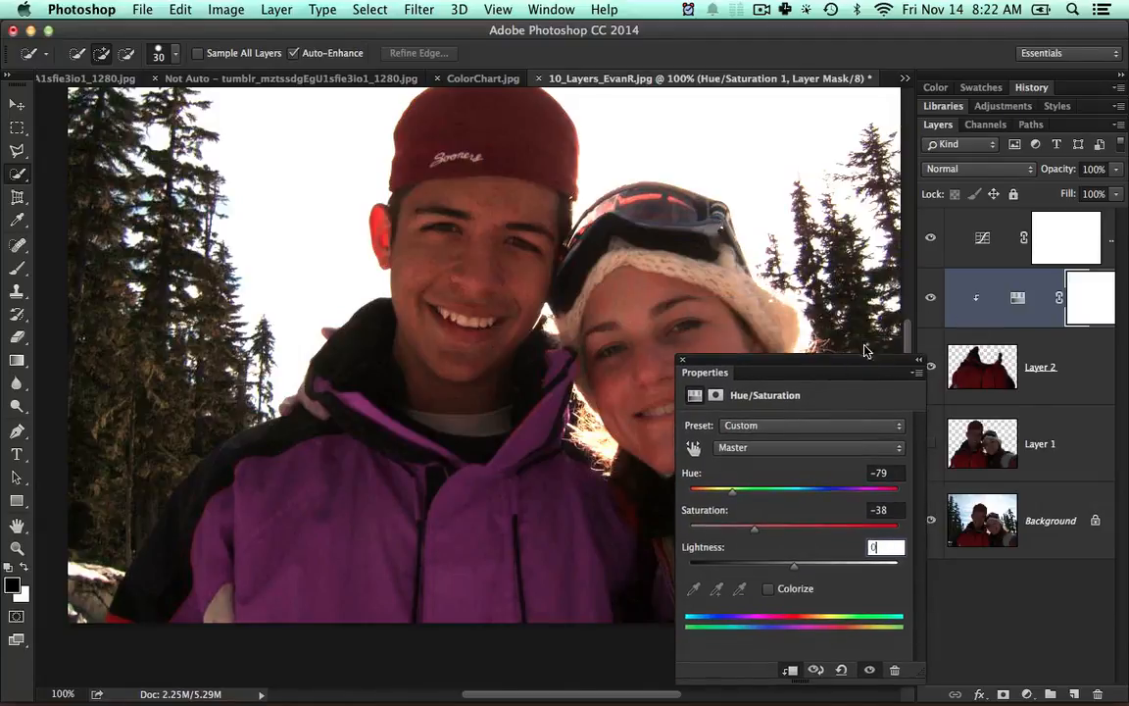
click(930, 298)
click(930, 298)
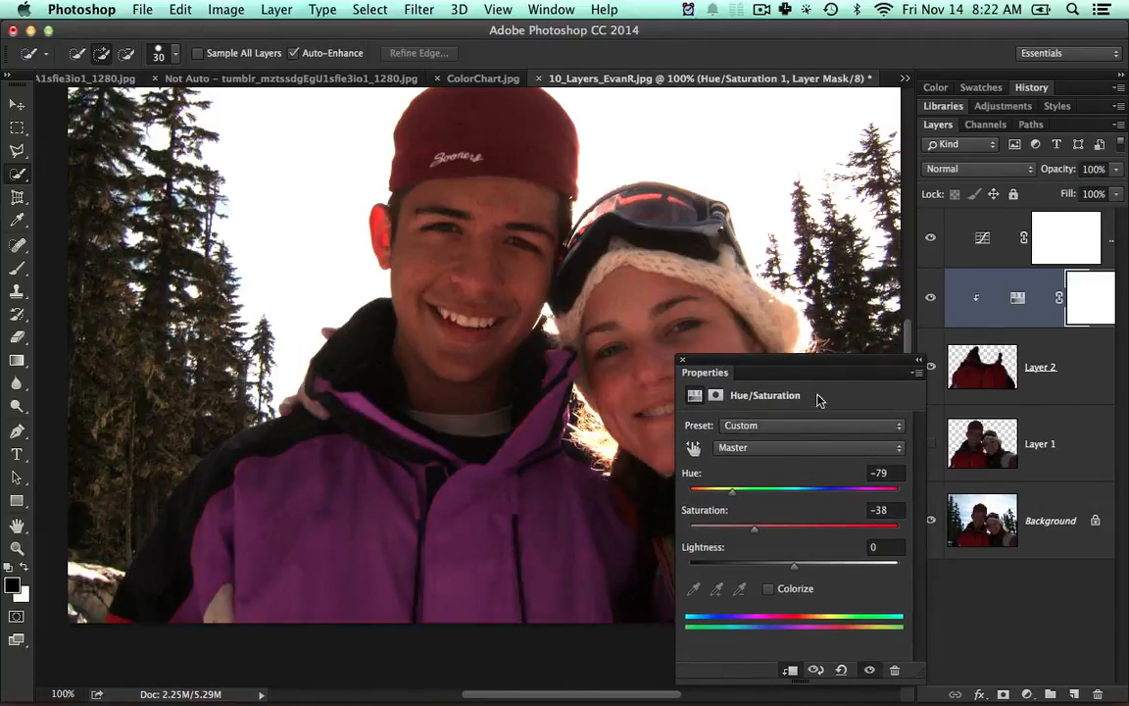
click(932, 298)
click(931, 298)
- Recolor the jacket blue with hue -128 and saturation -49, and compare it with the original by toggling the adjustment's visibility
drag(742, 502, 710, 502)
drag(755, 537, 740, 537)
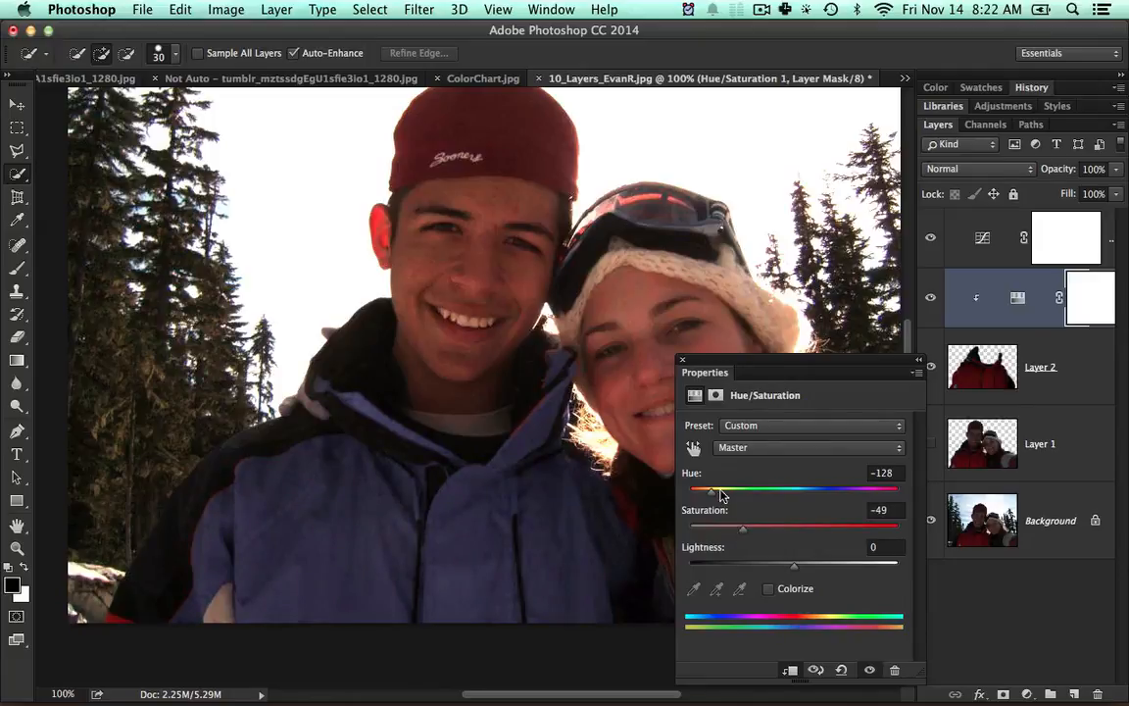
click(929, 299)
click(929, 299)
click(930, 300)
click(929, 300)
click(922, 243)
click(923, 243)
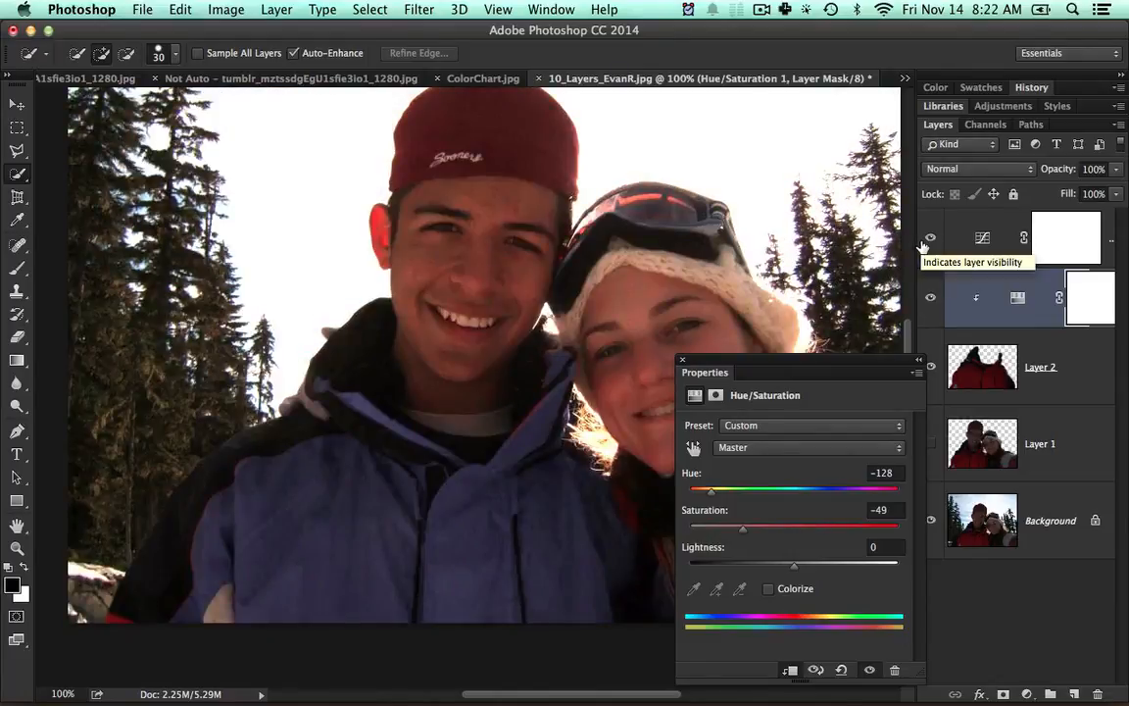
click(932, 300)
click(932, 300)
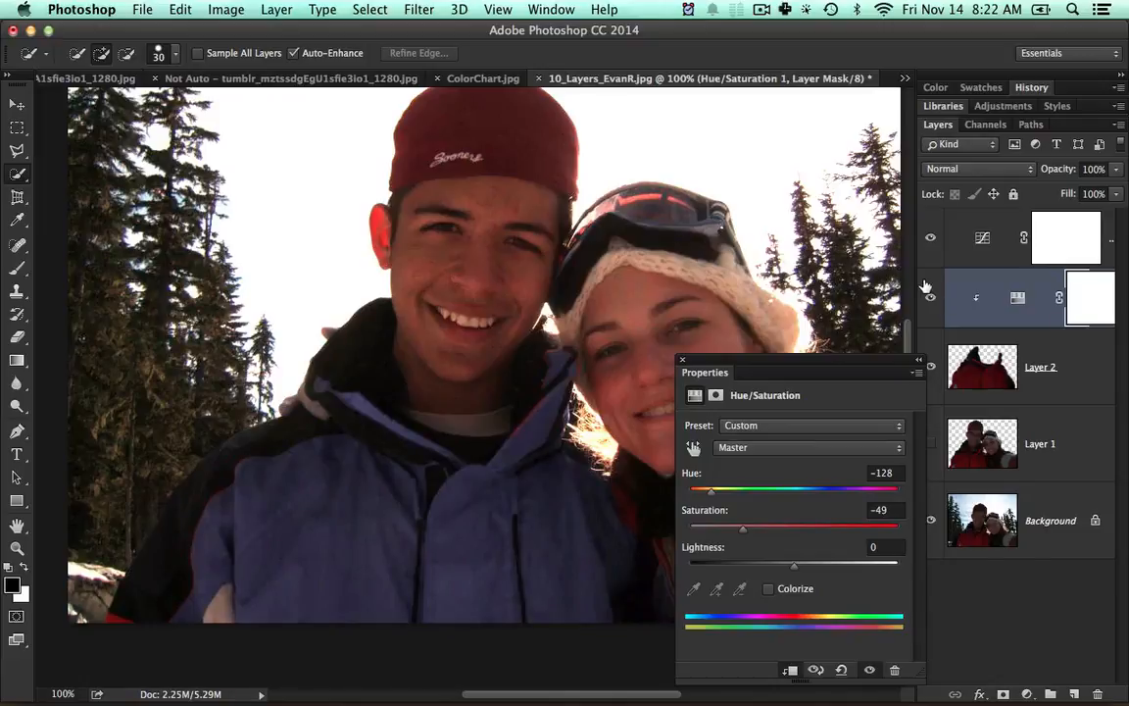
- Shift the jacket's Hue/Saturation hue to -155 for a teal color while viewing the photo at 66.67%
key(super+minus)
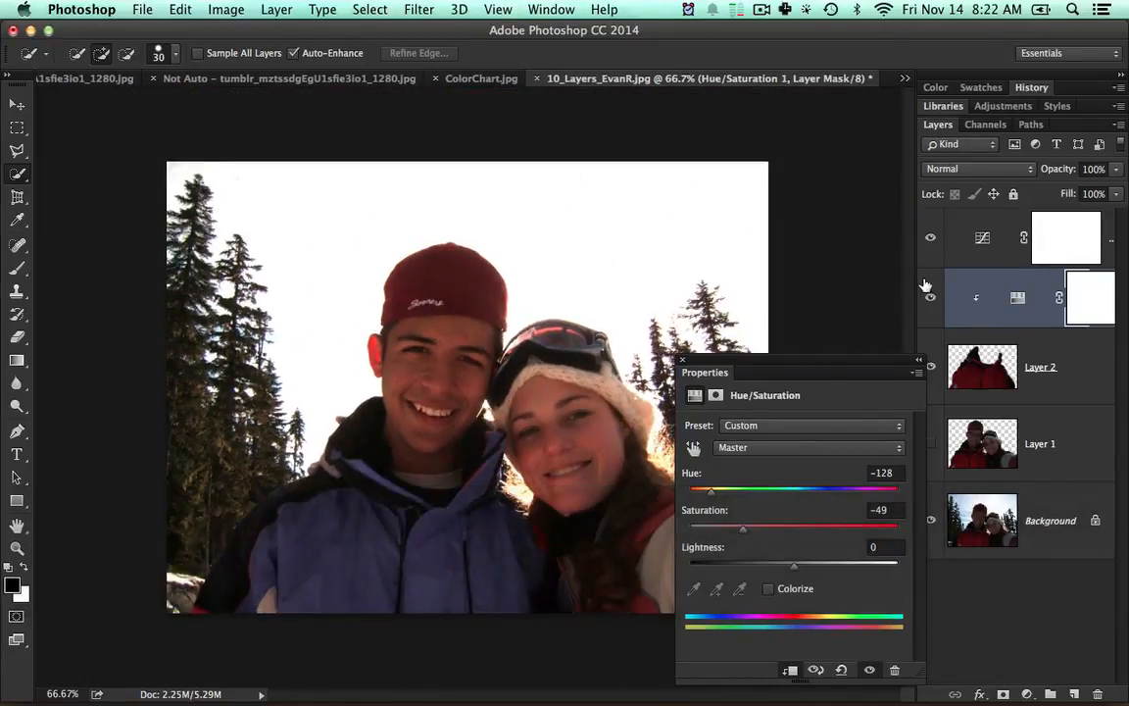
drag(710, 493, 699, 493)
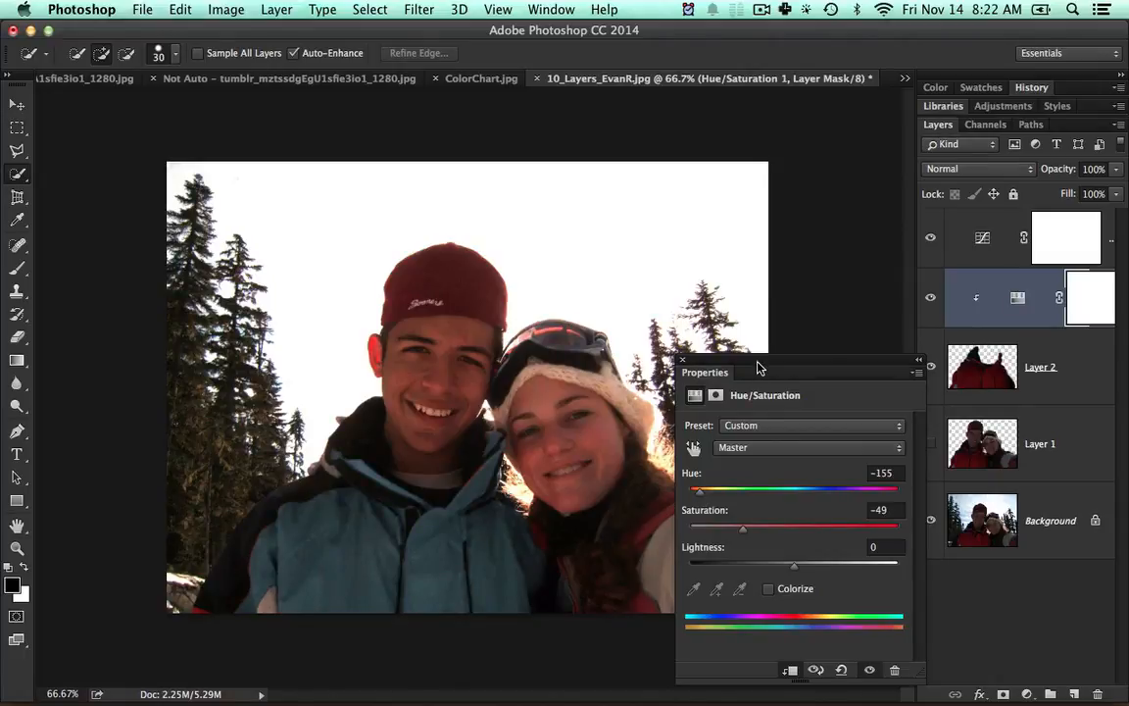
drag(759, 368, 771, 361)
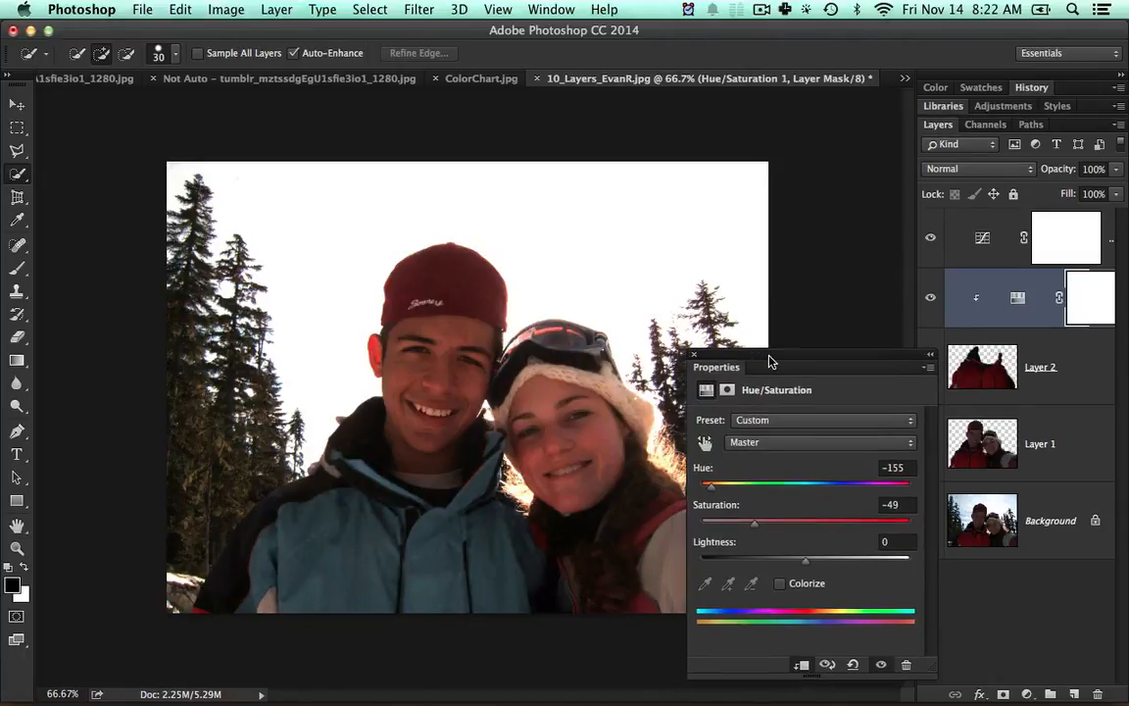
- Release the Hue/Saturation adjustment from Layer 2 and clip it to that layer again
alt+click(994, 328)
alt+click(1000, 326)
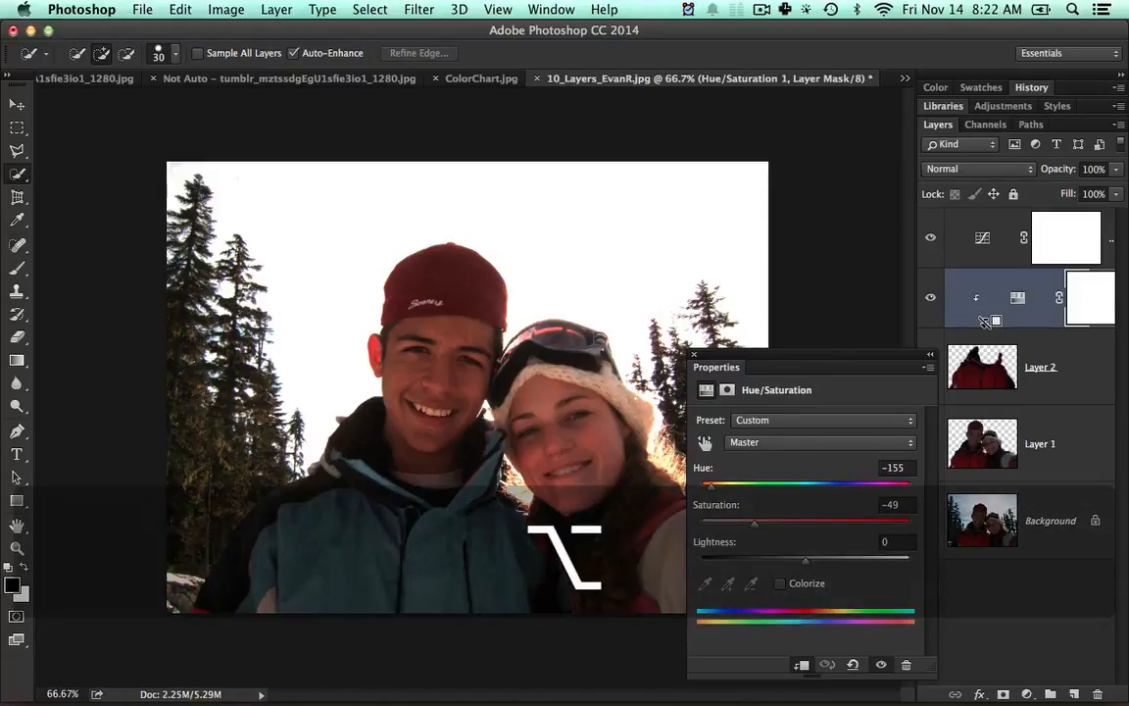
alt+click(987, 321)
alt+click(986, 322)
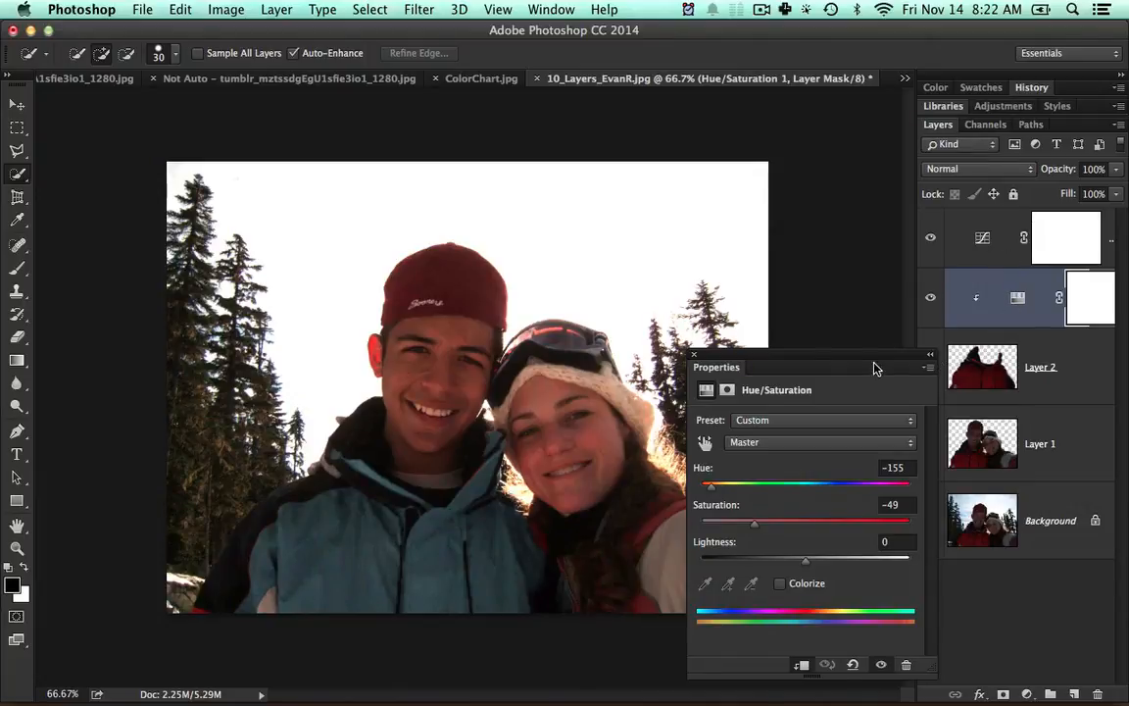
- Hide the jacket layer, Layer 2, and reposition the floating Hue/Saturation properties over the photo
drag(872, 362, 778, 362)
click(930, 366)
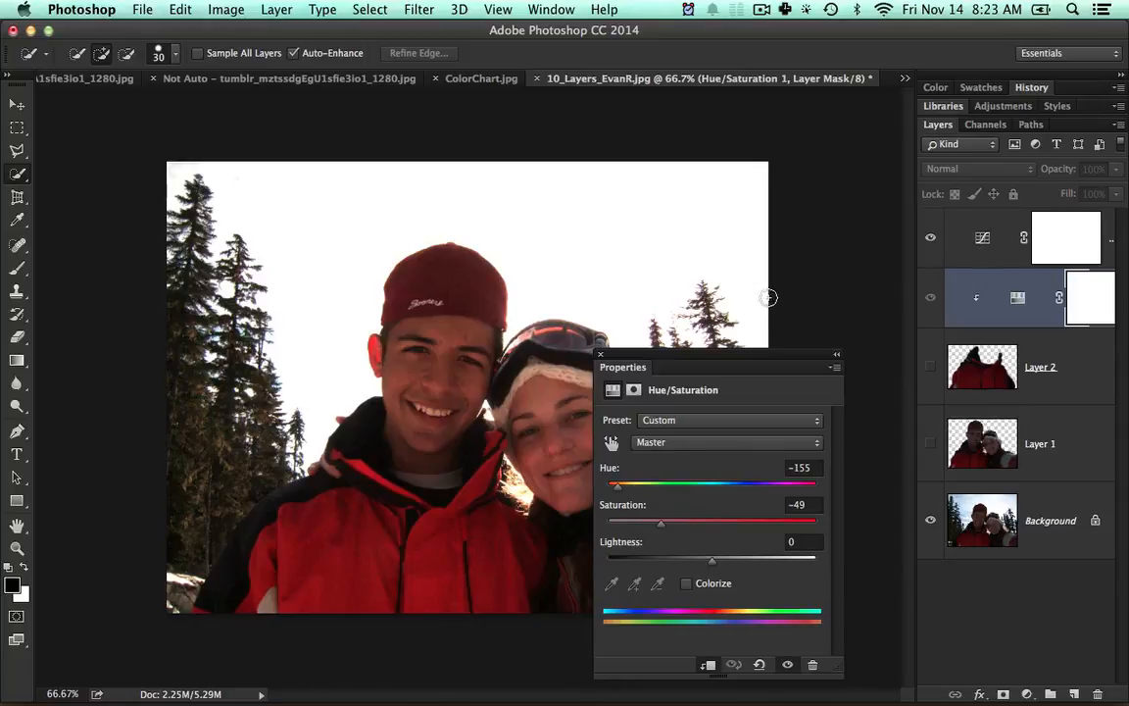
drag(748, 362, 914, 339)
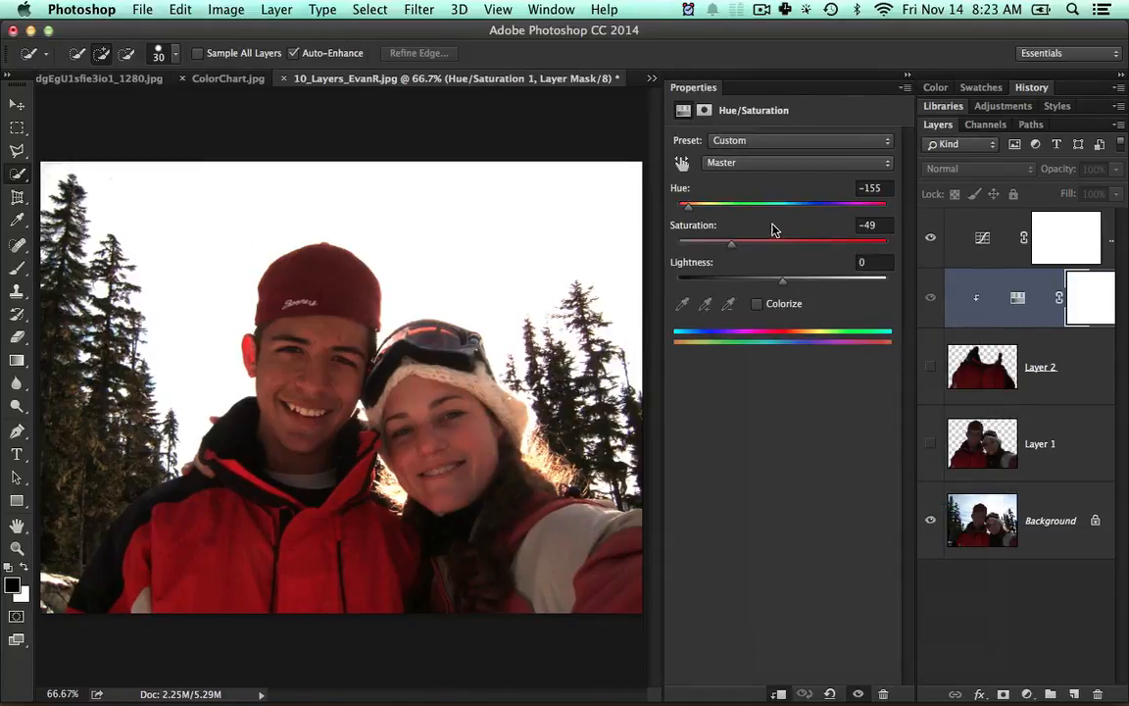
drag(694, 90, 720, 179)
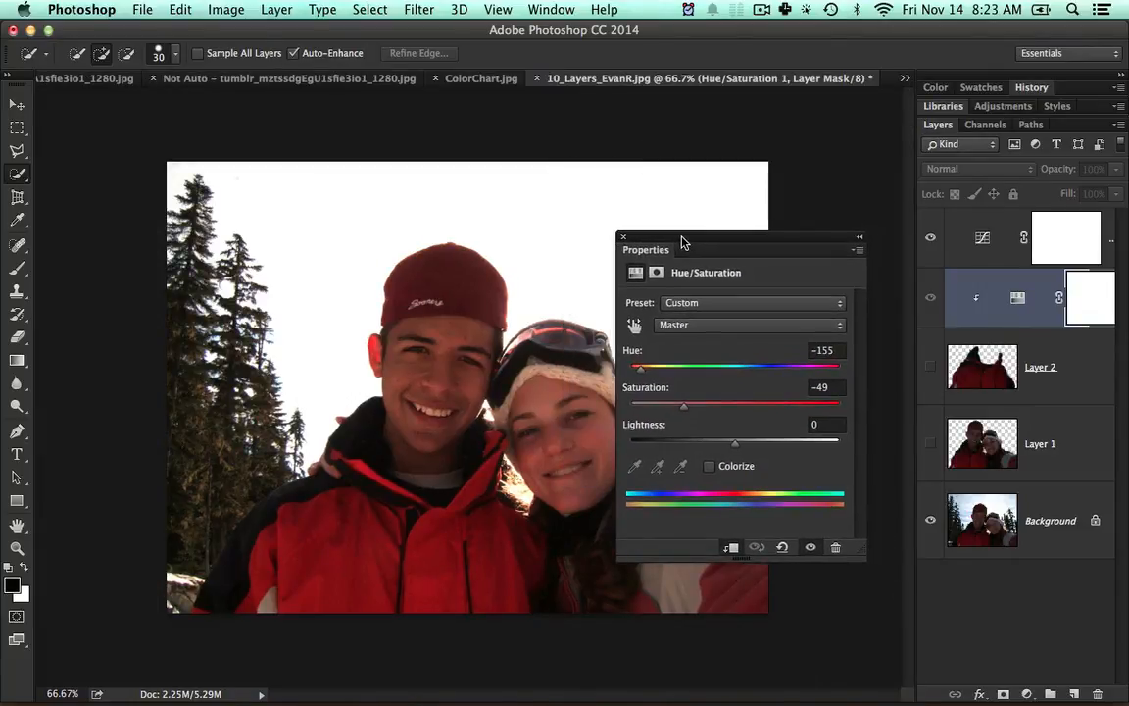